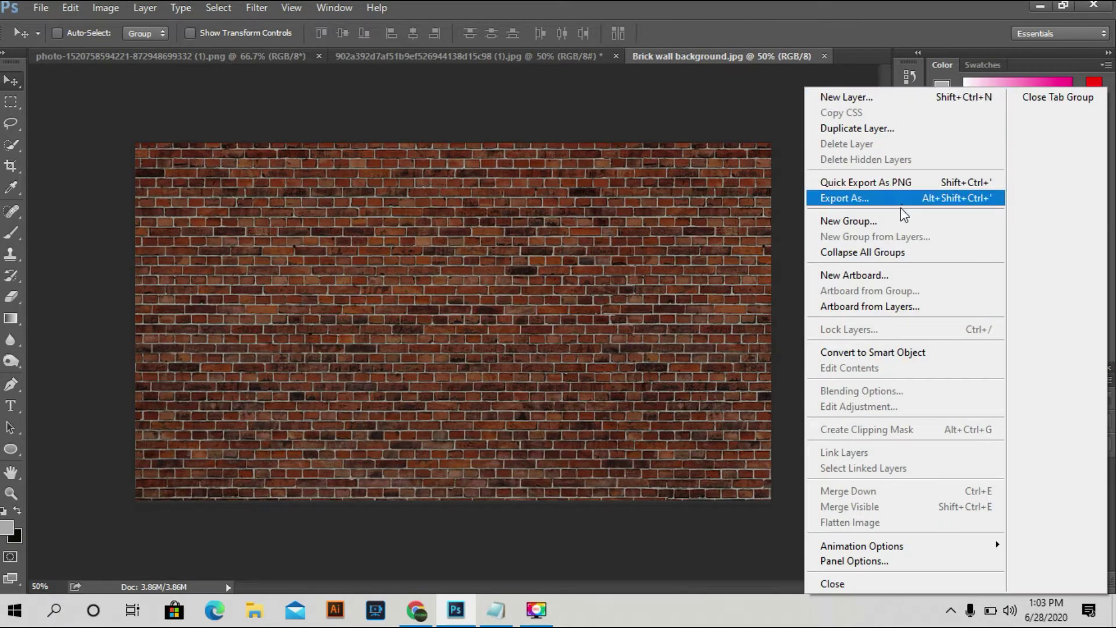
Duplicate the Background brick layer into a new document named desplesment.
{"action": "left_click", "coordinate": [896, 129]}
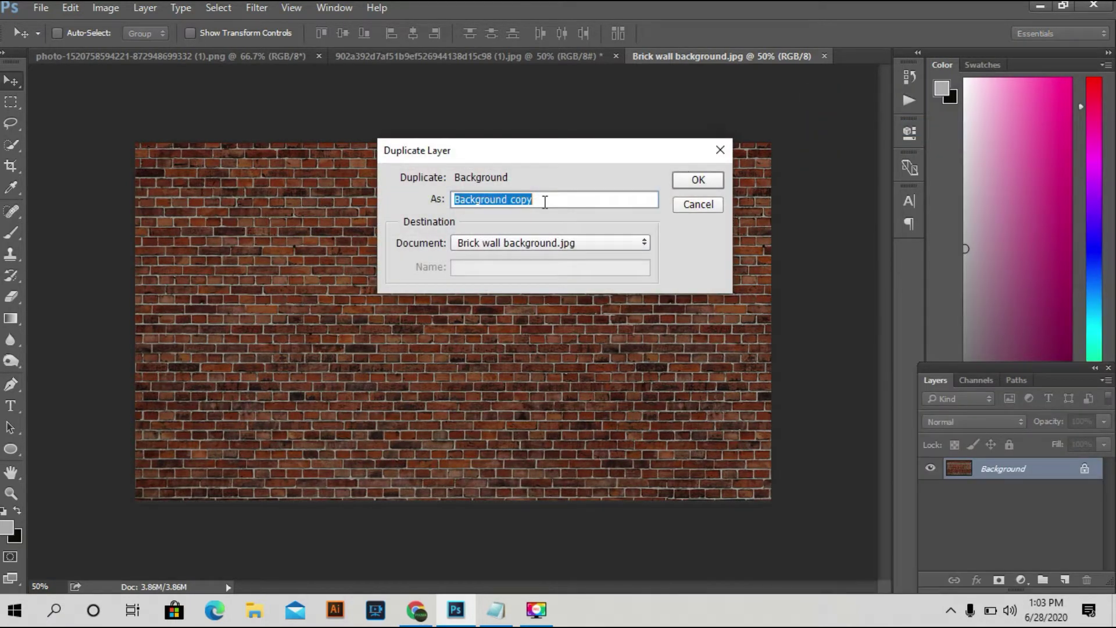
{"action": "left_click", "coordinate": [577, 245]}
{"action": "left_click", "coordinate": [514, 291]}
{"action": "type", "text": "deso"}
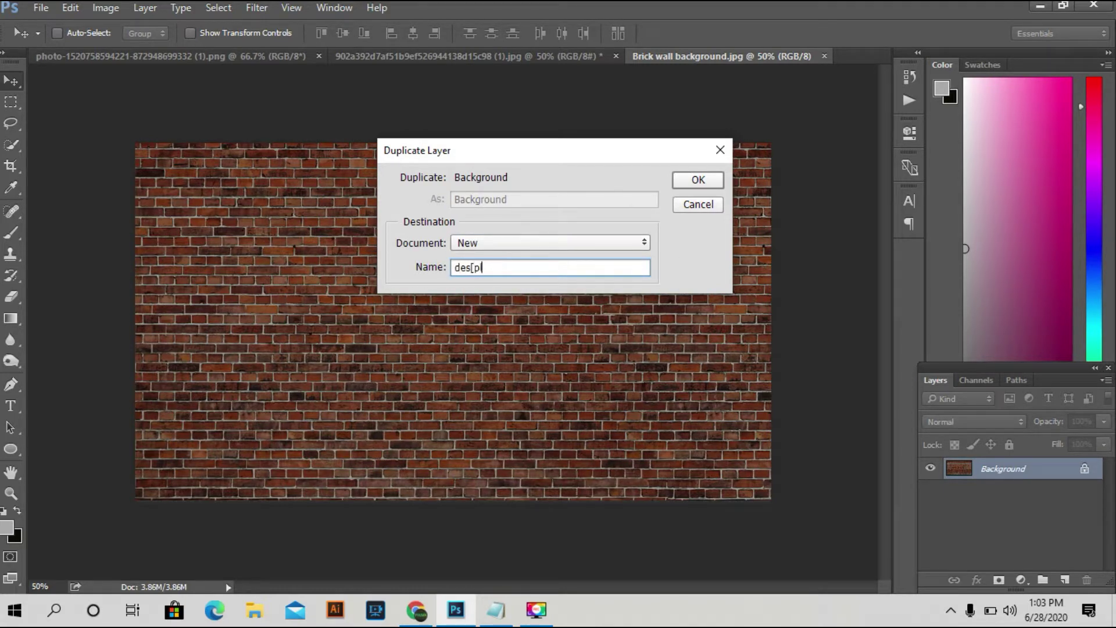
{"action": "type", "text": "lesment"}
{"action": "key", "text": "Return"}
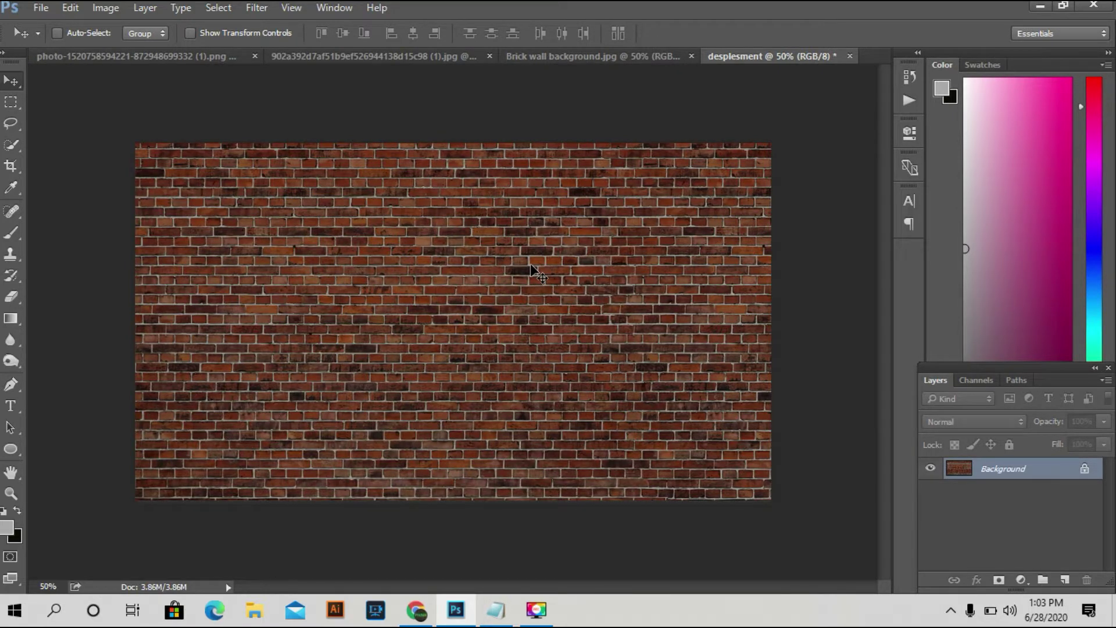
Apply a Gaussian Blur with a 3.0 pixel radius to the duplicated brick image.
{"action": "left_click", "coordinate": [258, 7]}
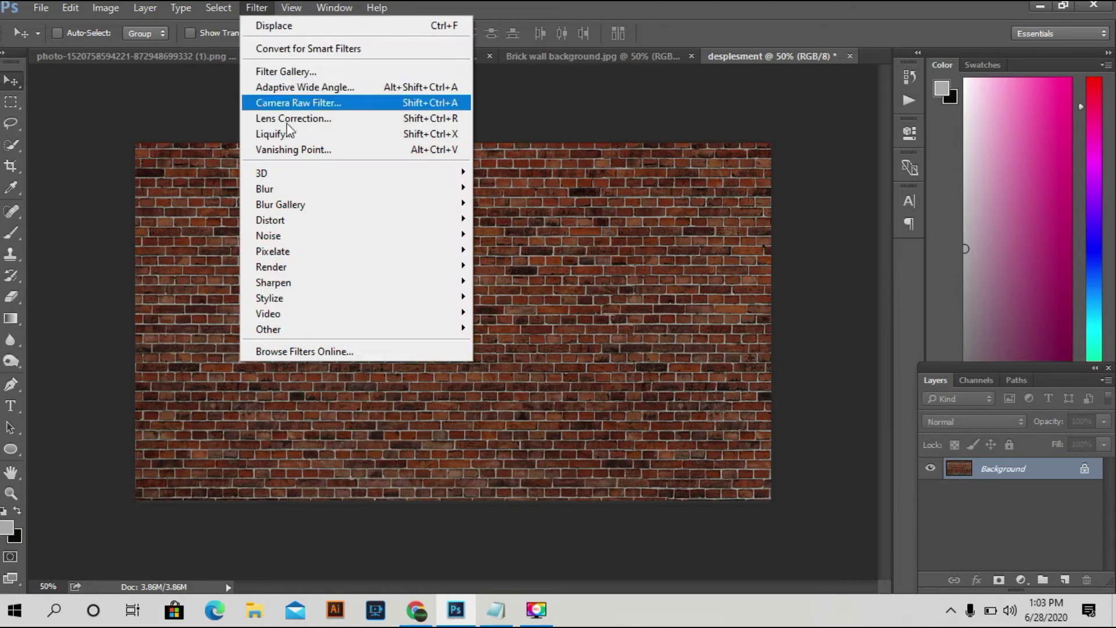
{"action": "mouse_move", "coordinate": [316, 191]}
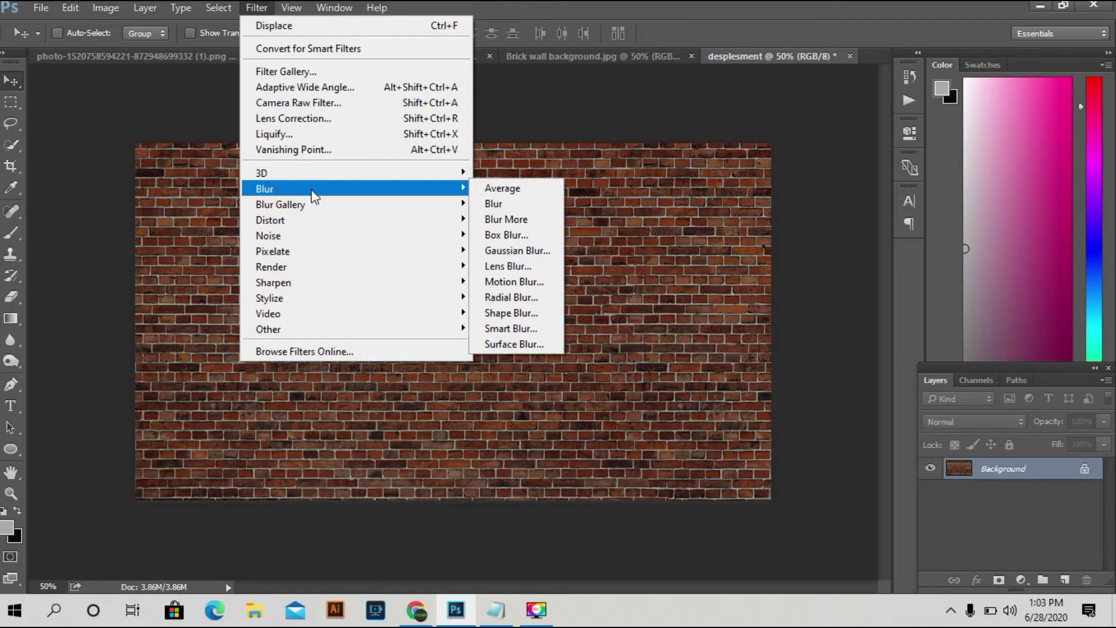
{"action": "left_click", "coordinate": [508, 250]}
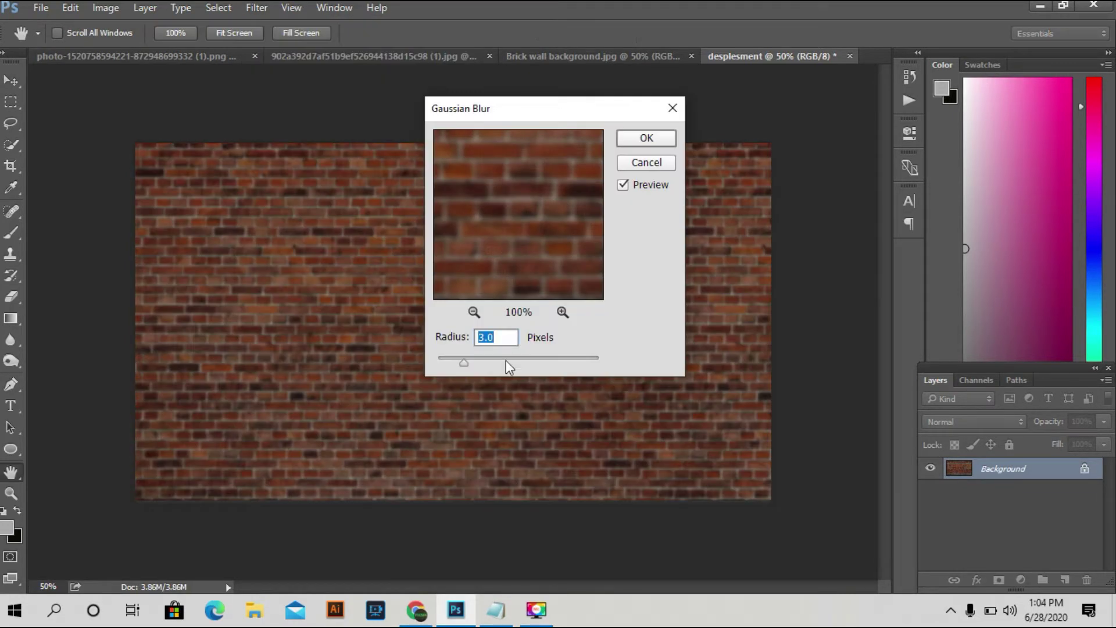
{"action": "left_click", "coordinate": [645, 142]}
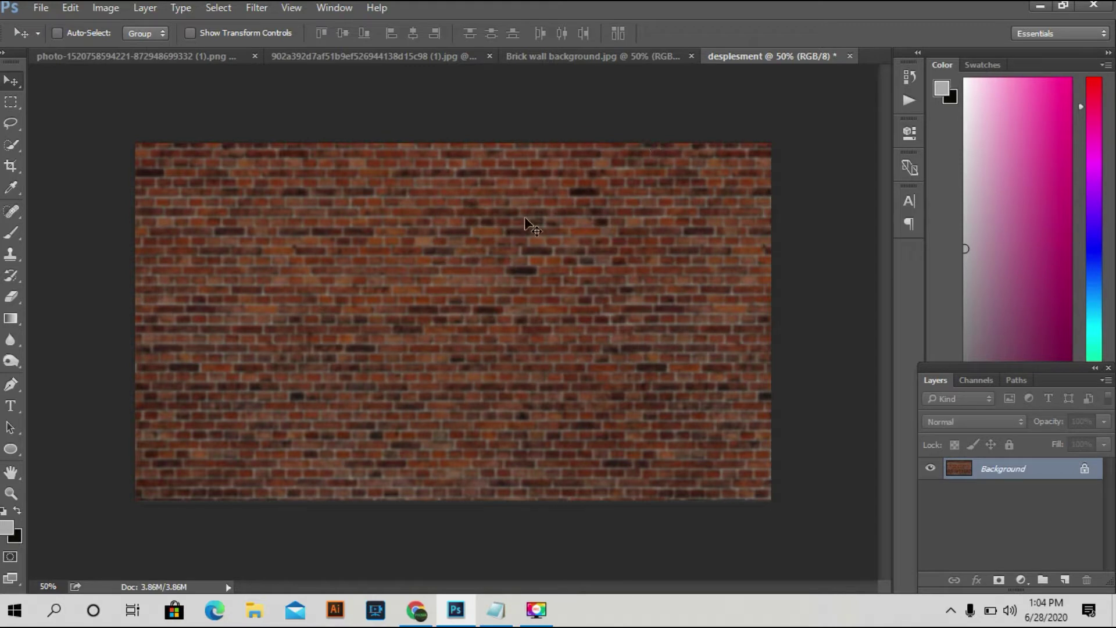
Switch to Notepad and delete every line below ctrl+shift+u in the shortcut notes.
{"action": "left_click", "coordinate": [496, 610]}
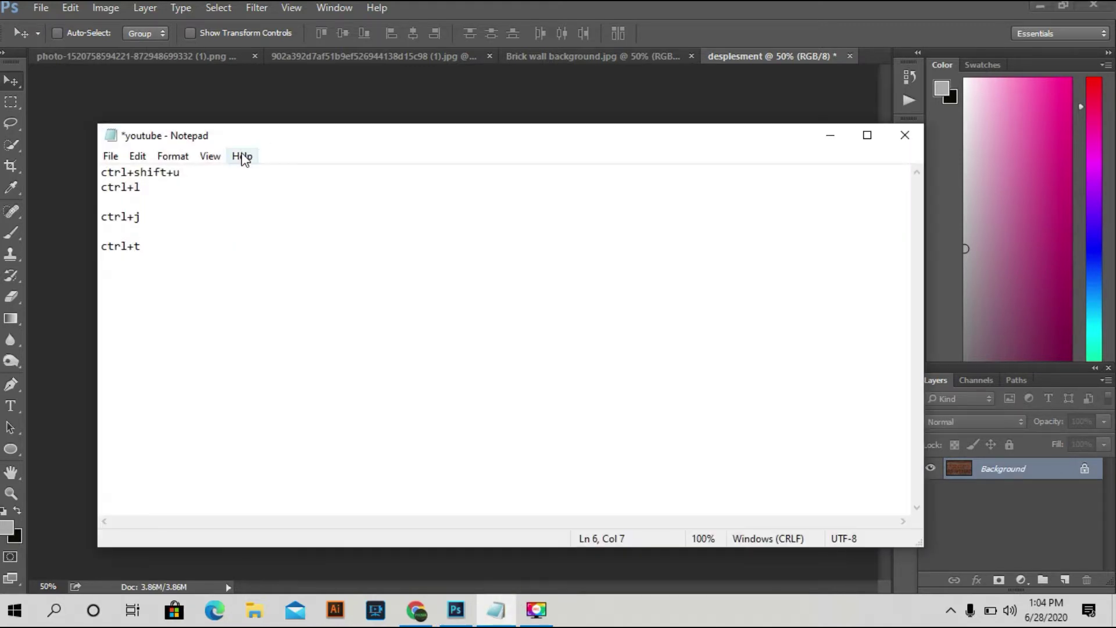
{"action": "left_click_drag", "start_coordinate": [186, 169], "coordinate": [156, 254]}
{"action": "left_click", "coordinate": [188, 170]}
{"action": "key", "text": "BackSpace"}
{"action": "key", "text": "BackSpace"}
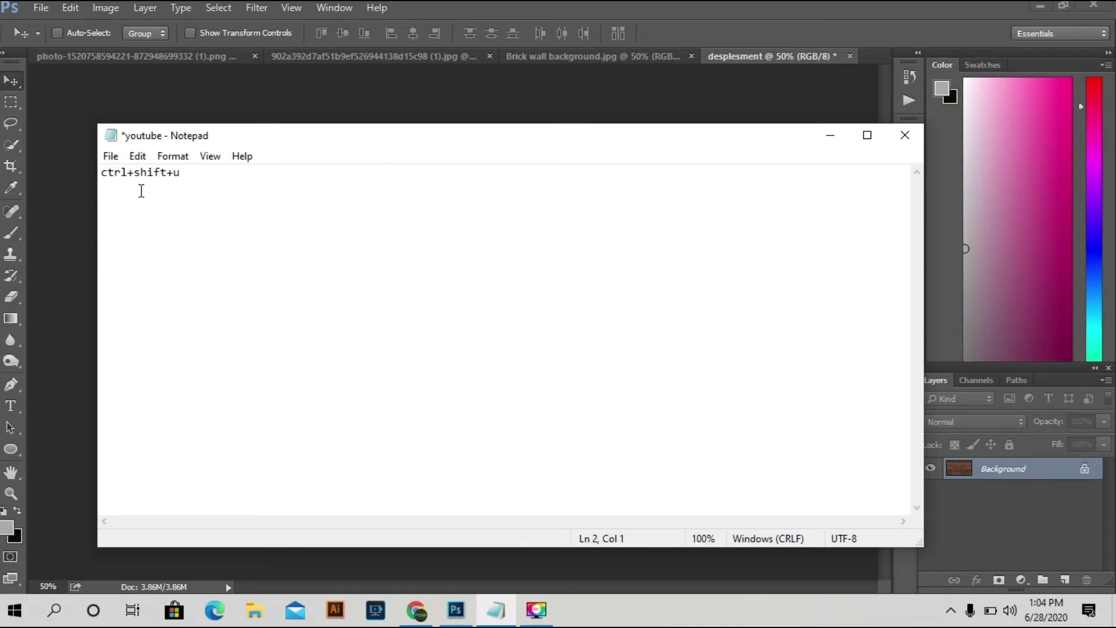
{"action": "left_click", "coordinate": [831, 133]}
Desaturate the blurred brick image in Photoshop and add ctrl+l as the second line of the Notepad notes.
{"action": "key", "text": "ctrl+shift+u"}
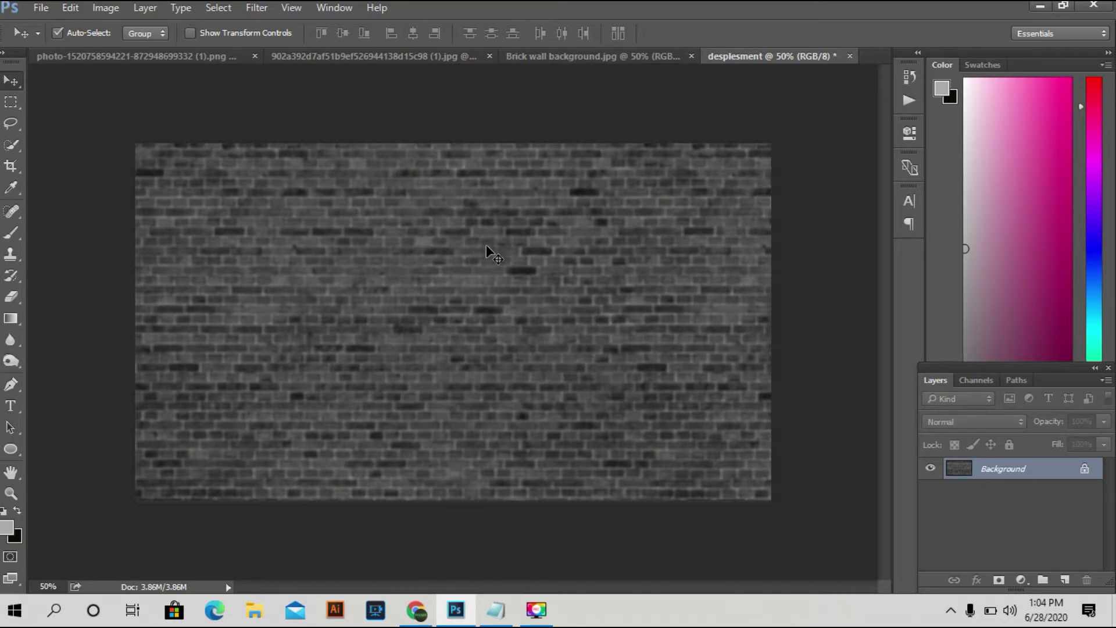
{"action": "left_click", "coordinate": [496, 610]}
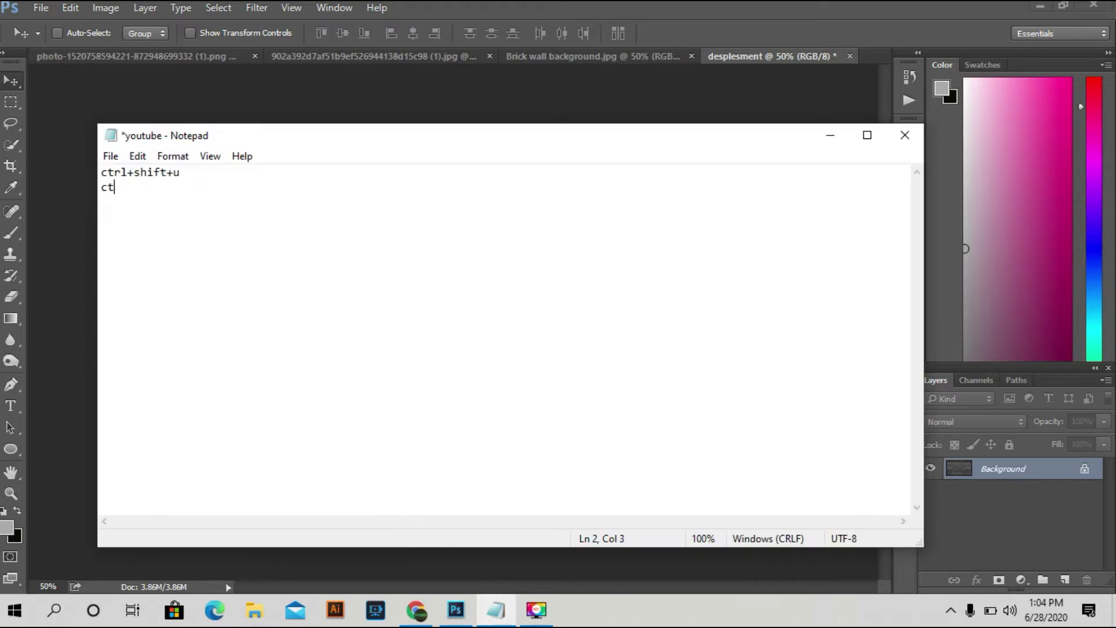
{"action": "left_click", "coordinate": [830, 135]}
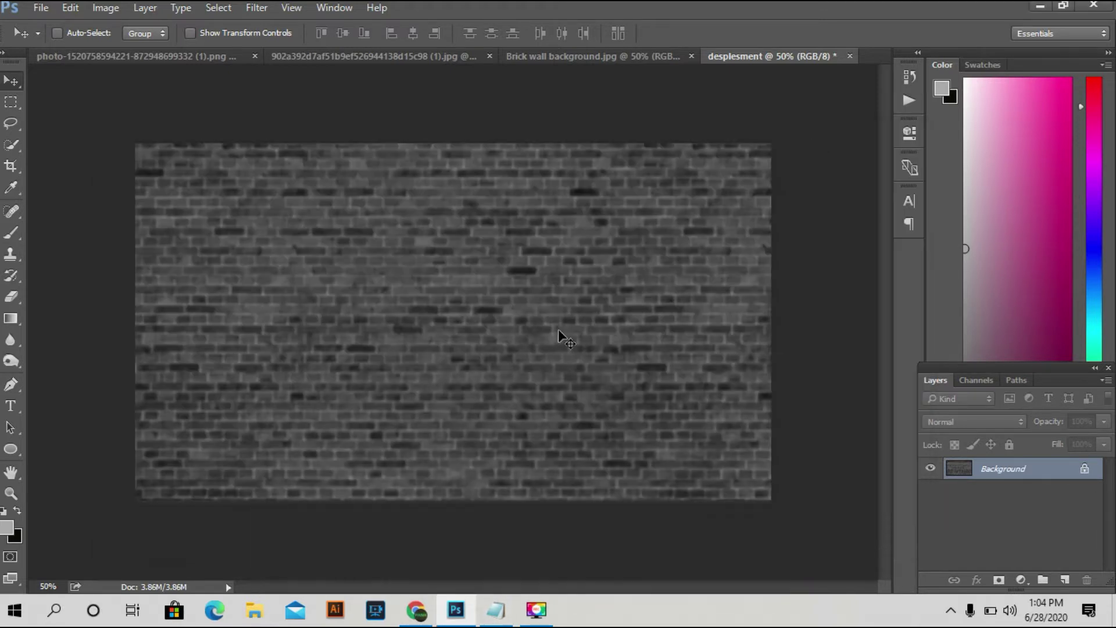
Apply Levels to the desaturated brick image with a black input of 41 and a white input of 199.
{"action": "key", "text": "ctrl+l"}
{"action": "double_click", "coordinate": [840, 301]}
{"action": "type", "text": "199"}
{"action": "double_click", "coordinate": [644, 302]}
{"action": "type", "text": "42"}
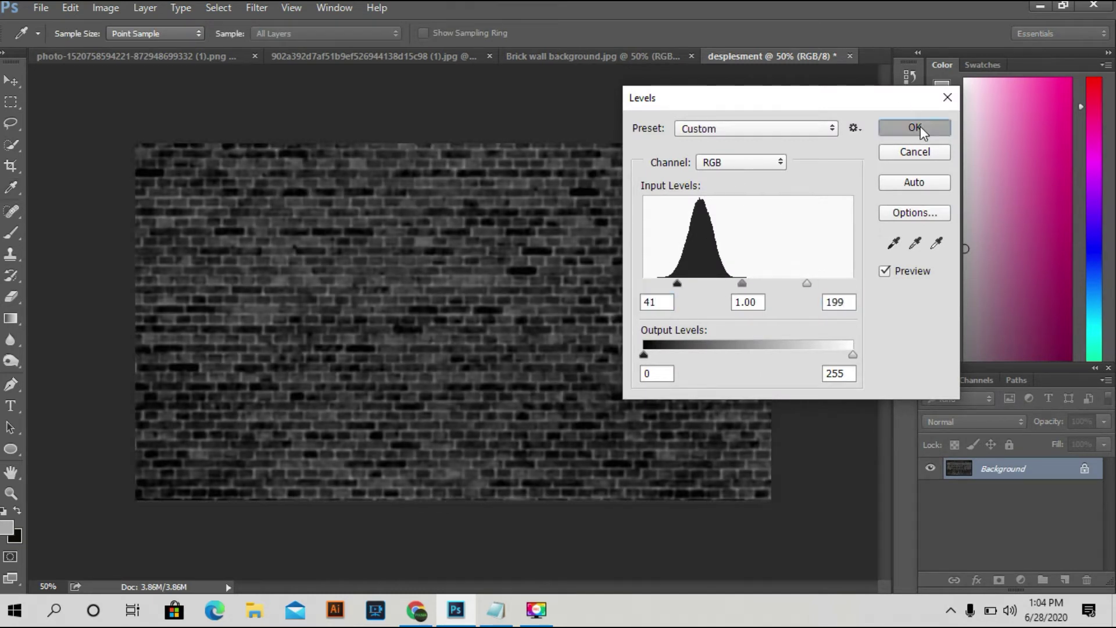
{"action": "left_click", "coordinate": [919, 127]}
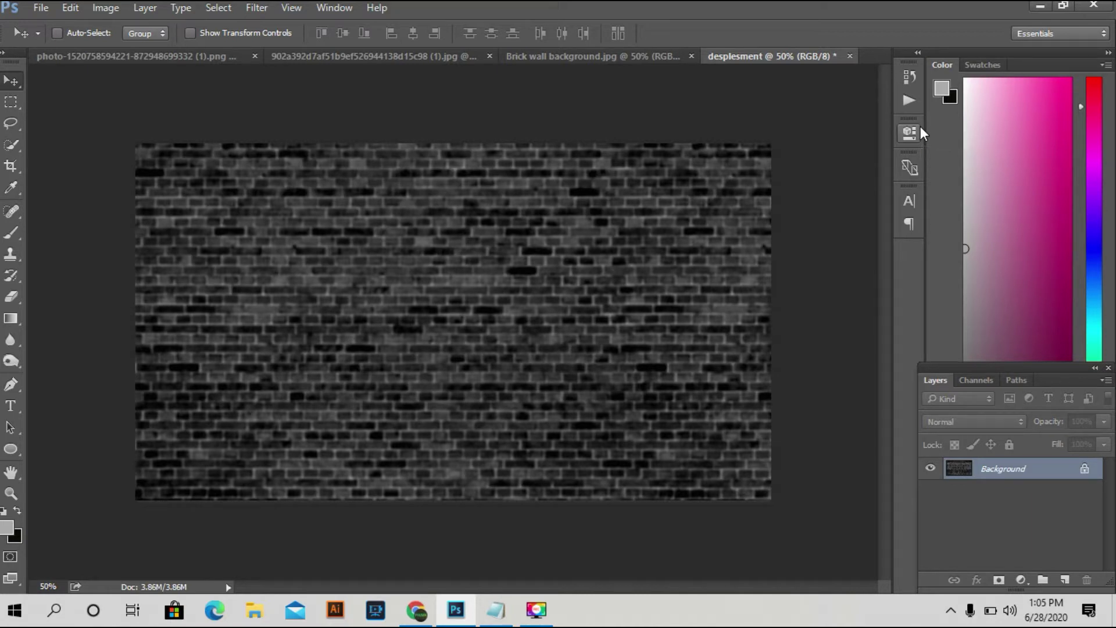
Save the displacement map to the Desktop as desplesment5 in Photoshop PSD format and close its document.
{"action": "left_click", "coordinate": [36, 8]}
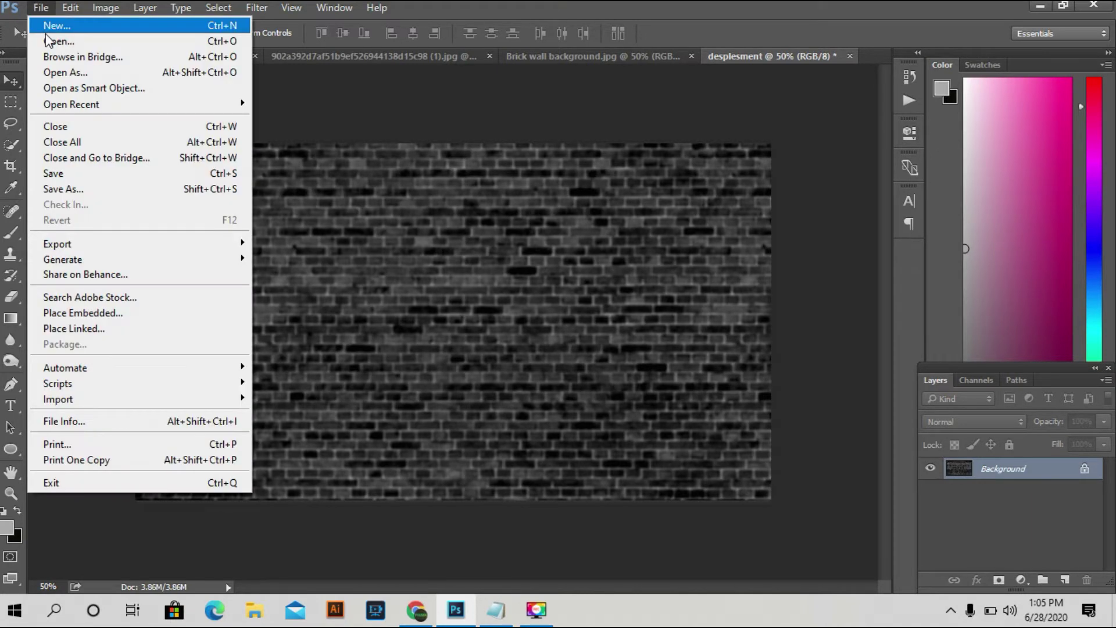
{"action": "left_click", "coordinate": [76, 187]}
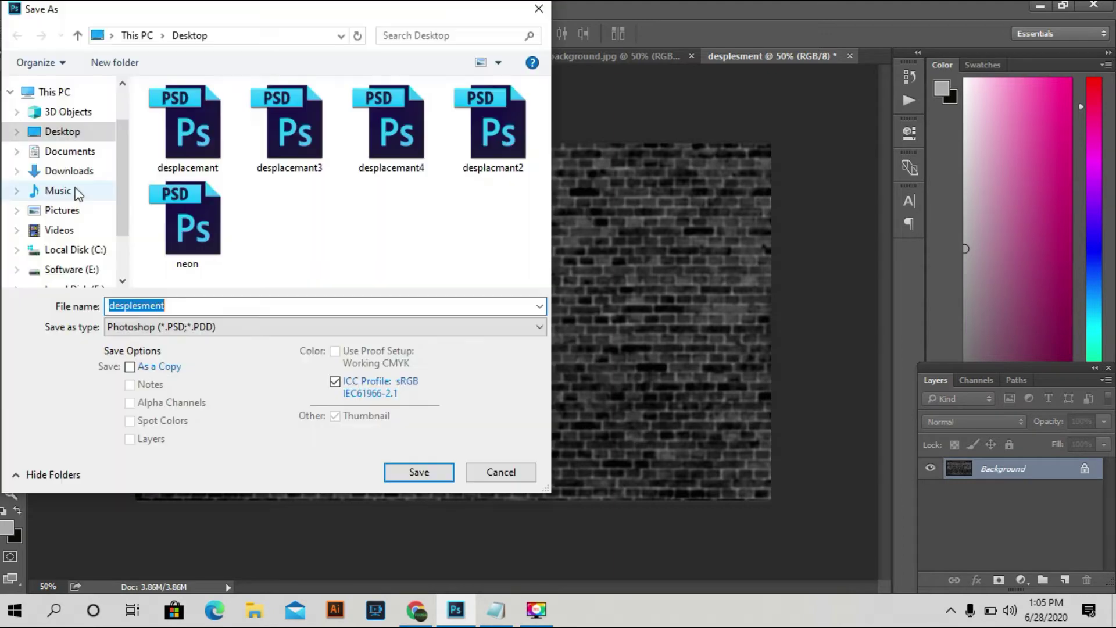
{"action": "left_click", "coordinate": [179, 302]}
{"action": "left_click", "coordinate": [427, 477]}
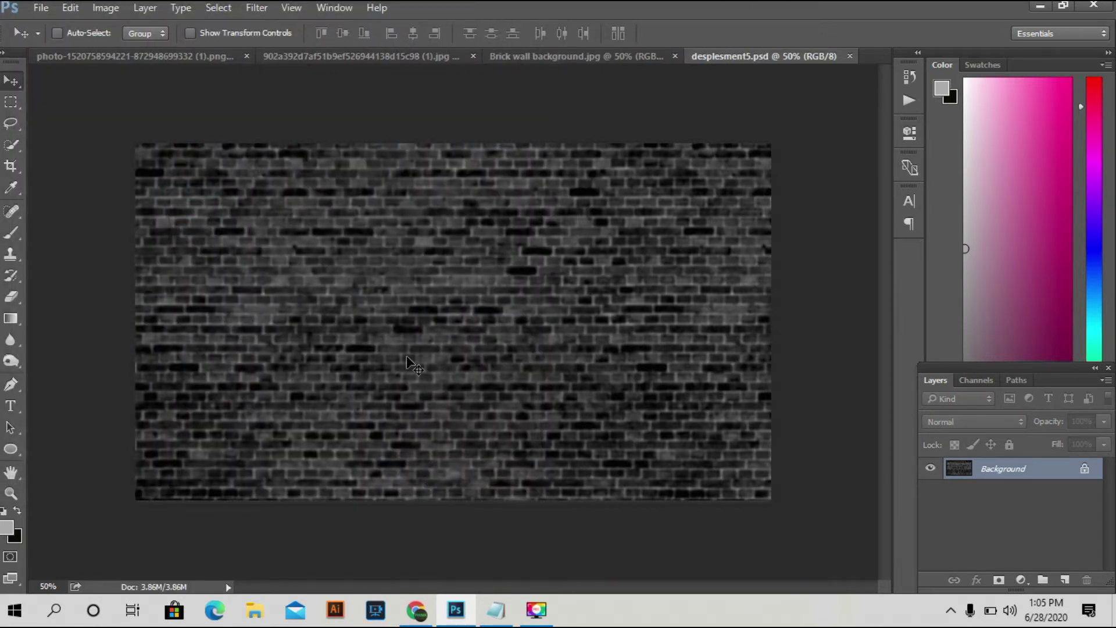
{"action": "left_click", "coordinate": [851, 56]}
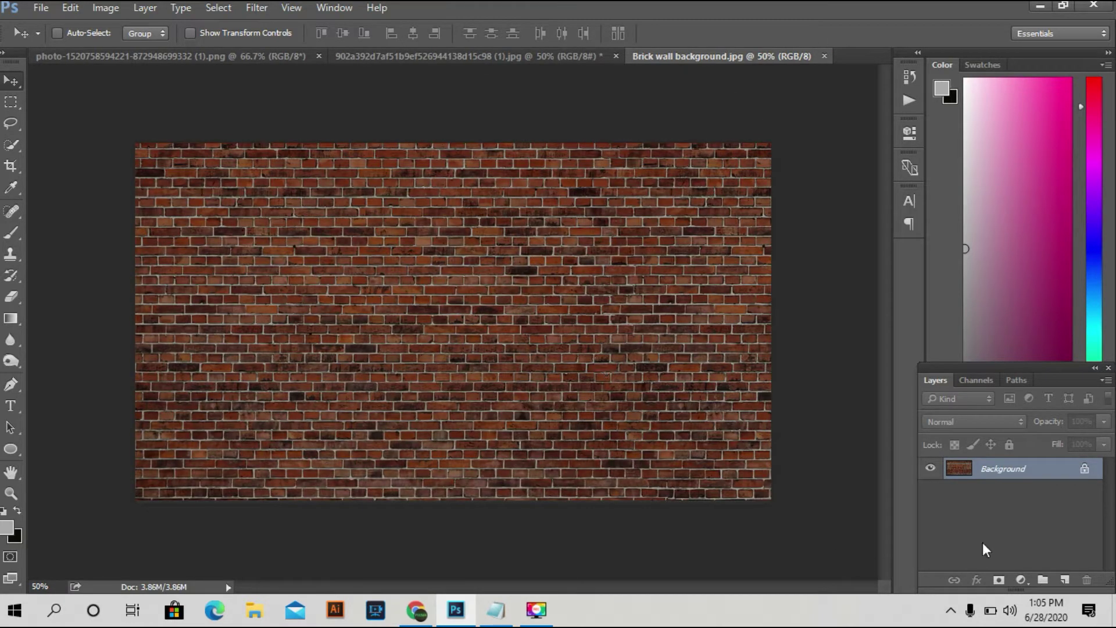
Select the man in the portrait photo with the Quick Selection tool and accept Refine Edge with unchanged settings.
{"action": "left_click", "coordinate": [410, 55]}
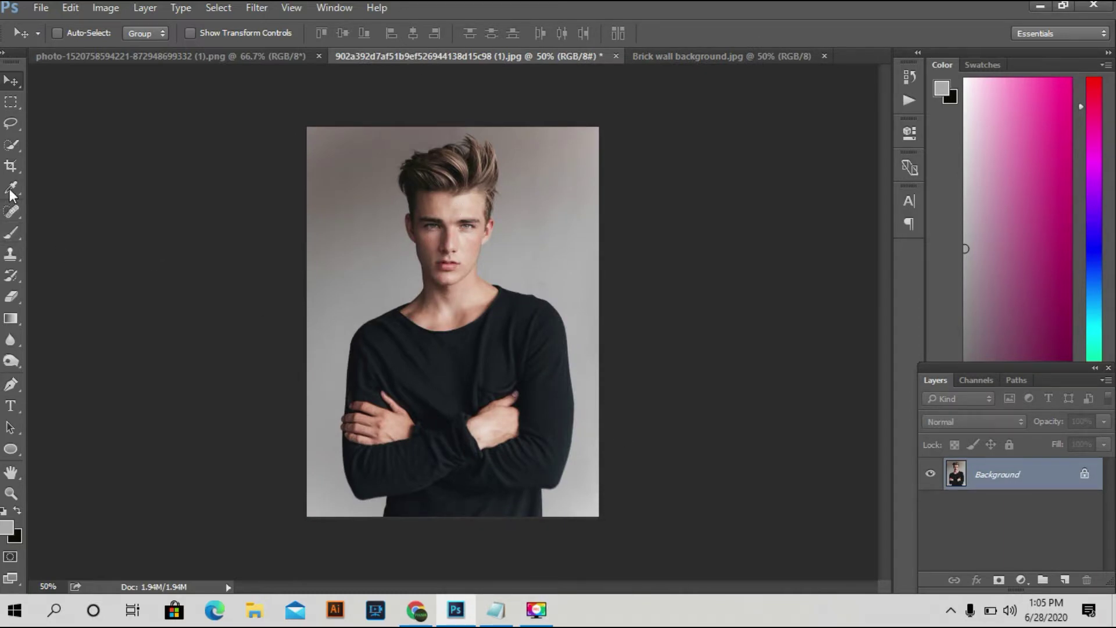
{"action": "left_click", "coordinate": [12, 146]}
{"action": "mouse_move", "coordinate": [457, 281]}
{"action": "left_mouse_down"}
{"action": "mouse_move", "coordinate": [491, 230]}
{"action": "mouse_move", "coordinate": [485, 239]}
{"action": "left_mouse_up"}
{"action": "left_click_drag", "start_coordinate": [470, 197], "coordinate": [486, 162]}
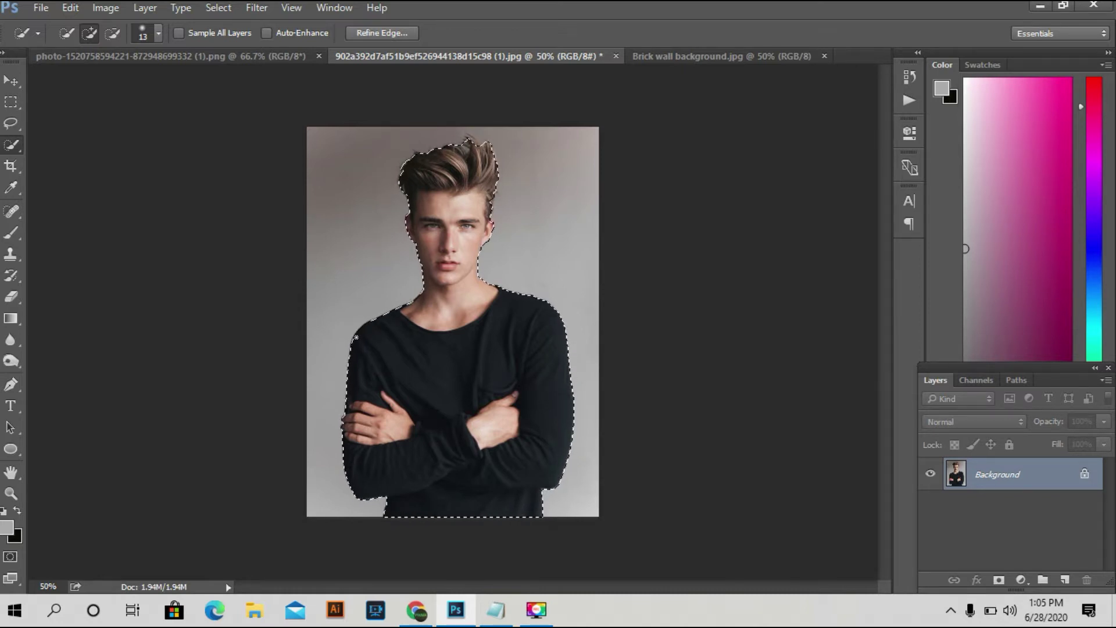
{"action": "left_click", "coordinate": [219, 7]}
{"action": "left_click", "coordinate": [256, 205]}
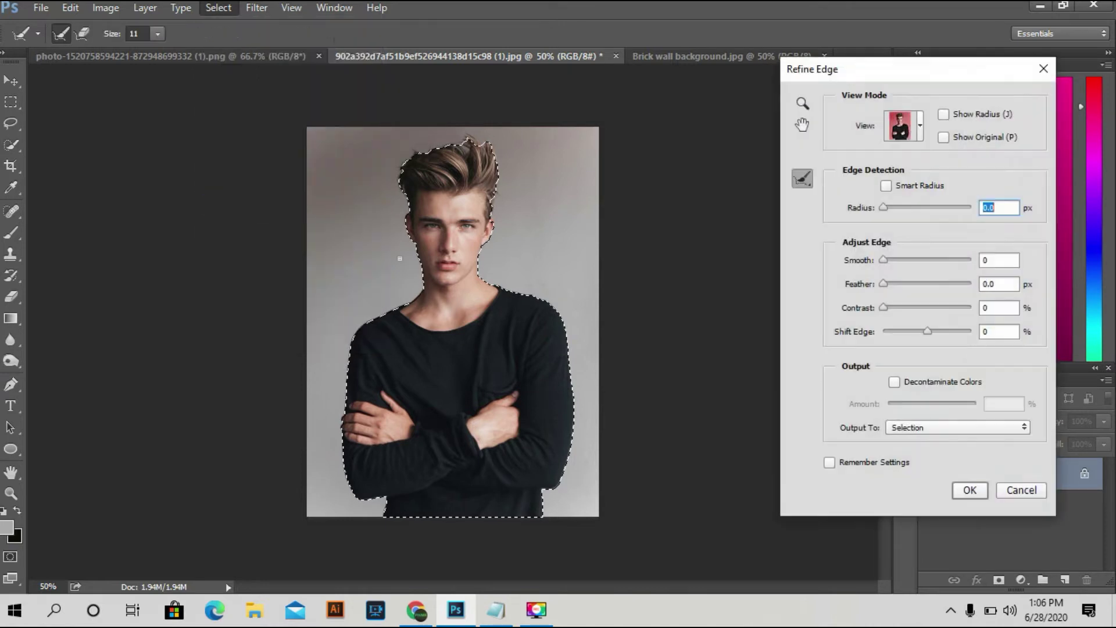
{"action": "left_click", "coordinate": [969, 491]}
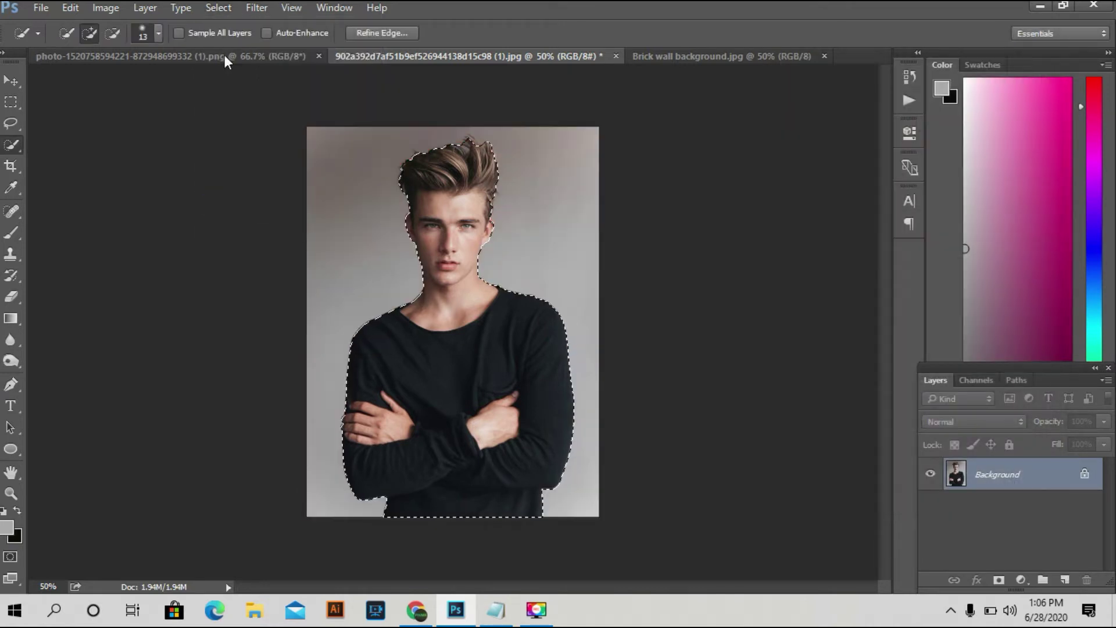
Add ctrl+j to the Notepad notes and copy the selected man onto a new layer in Photoshop.
{"action": "key", "text": "alt+Tab"}
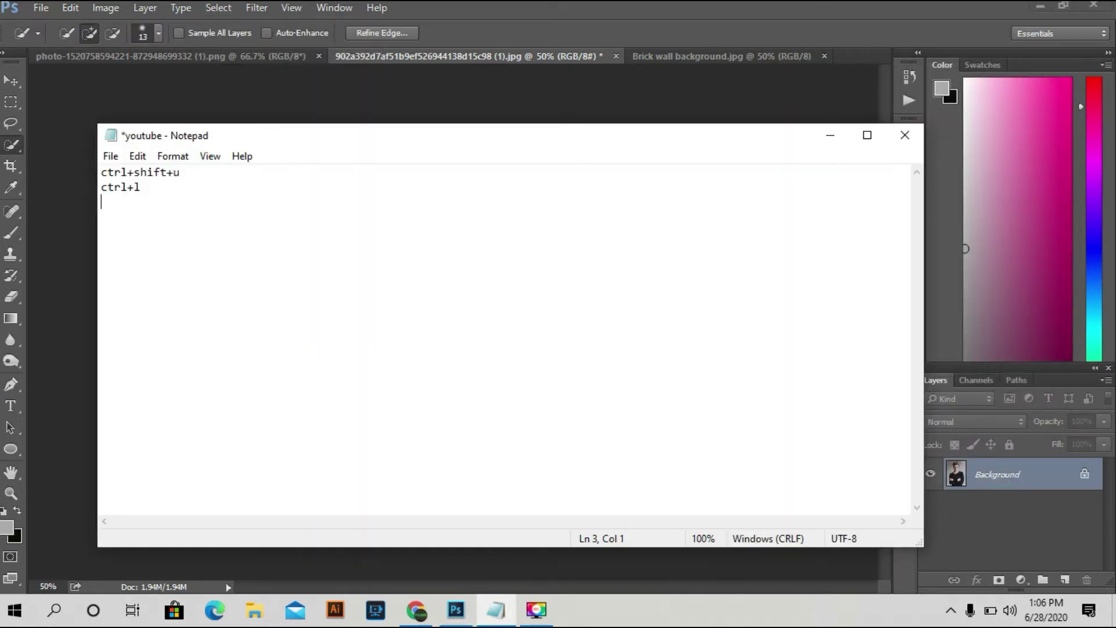
{"action": "type", "text": "j"}
{"action": "left_click", "coordinate": [830, 140]}
{"action": "key", "text": "ctrl+j"}
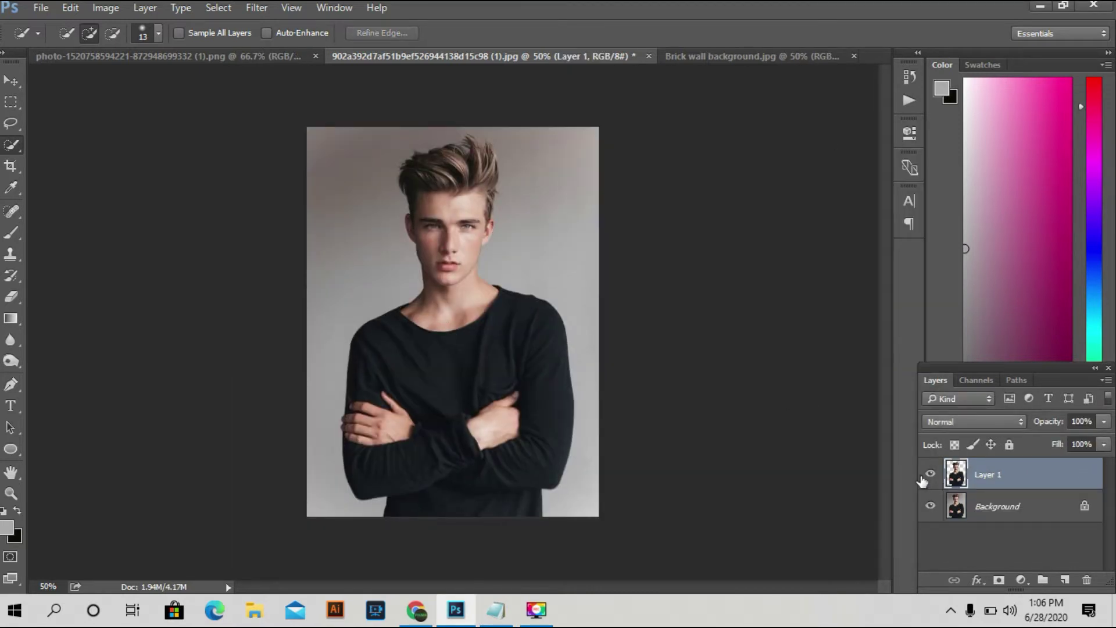
Copy the cut-out man layer into the Brick wall background document with the Move tool.
{"action": "key", "text": "v"}
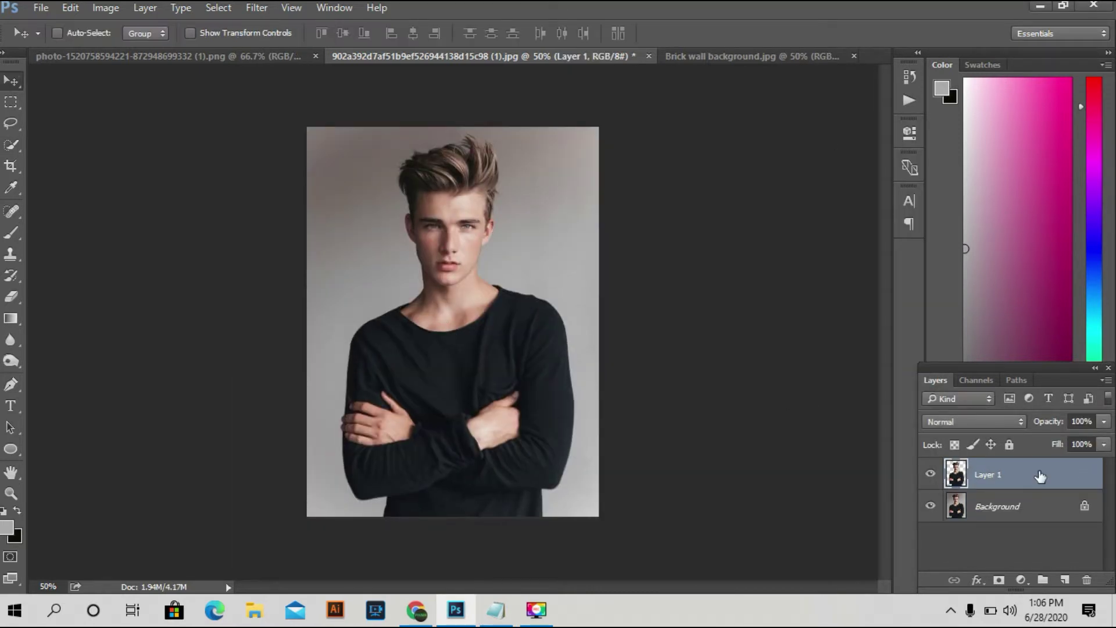
{"action": "left_click", "coordinate": [749, 52]}
{"action": "left_click", "coordinate": [583, 57]}
{"action": "left_click_drag", "start_coordinate": [451, 406], "coordinate": [508, 259]}
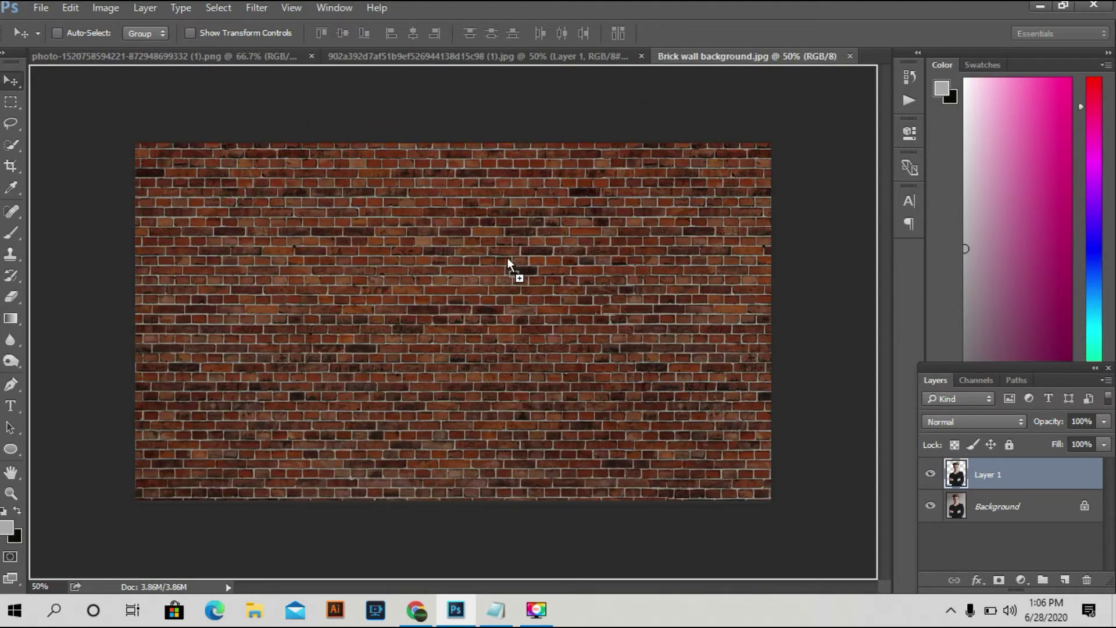
{"action": "left_click_drag", "start_coordinate": [444, 409], "coordinate": [444, 409]}
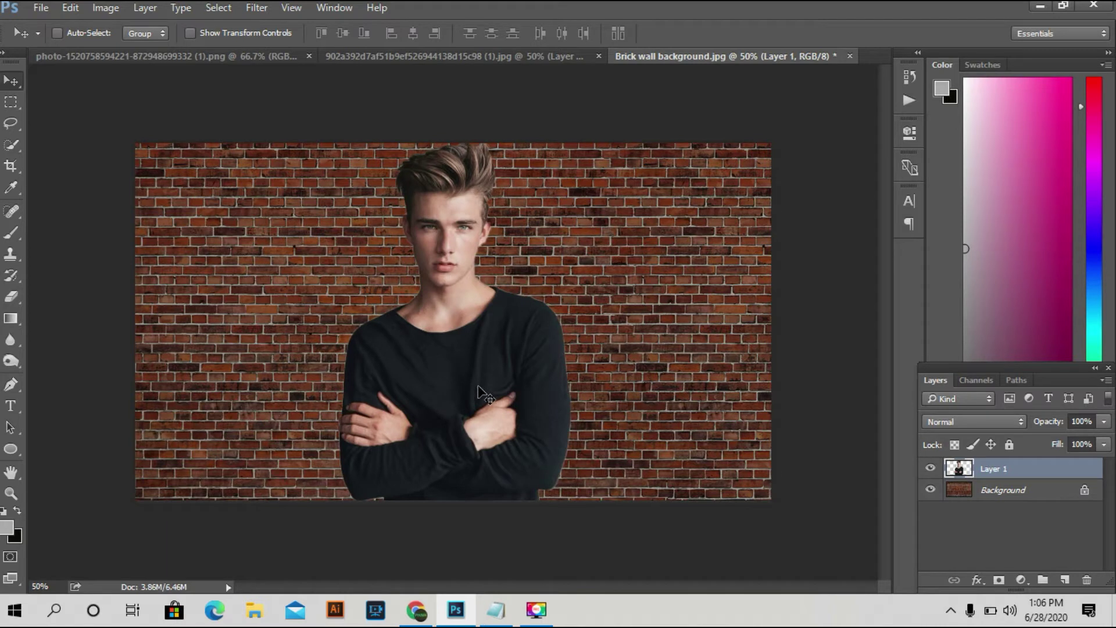
Free-transform the man to about 96.5% width and 95.3% height and shift him left to about X 648 px.
{"action": "key", "text": "ctrl+t"}
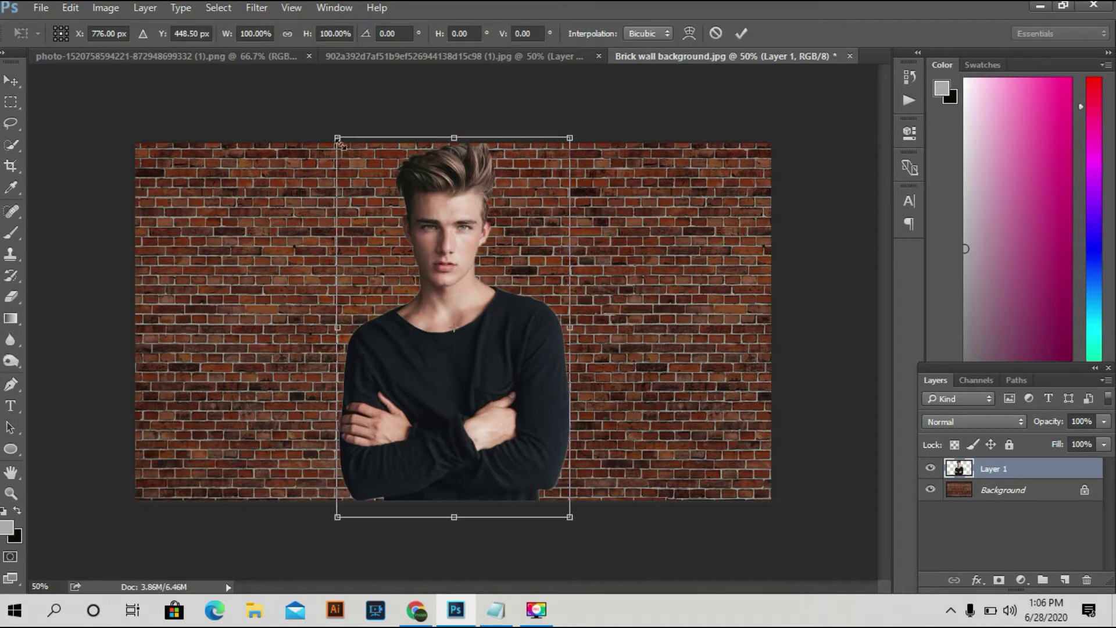
{"action": "left_click_drag", "start_coordinate": [339, 139], "coordinate": [347, 157]}
{"action": "key", "text": "shift+Left"}
{"action": "key", "text": "shift+Left"}
{"action": "key", "text": "shift+Left"}
{"action": "key", "text": "shift+Left"}
{"action": "key", "text": "shift+Left"}
{"action": "key", "text": "shift+Left"}
{"action": "key", "text": "shift+Left"}
{"action": "key", "text": "shift+Left"}
{"action": "key", "text": "shift+Left"}
{"action": "key", "text": "shift+Left"}
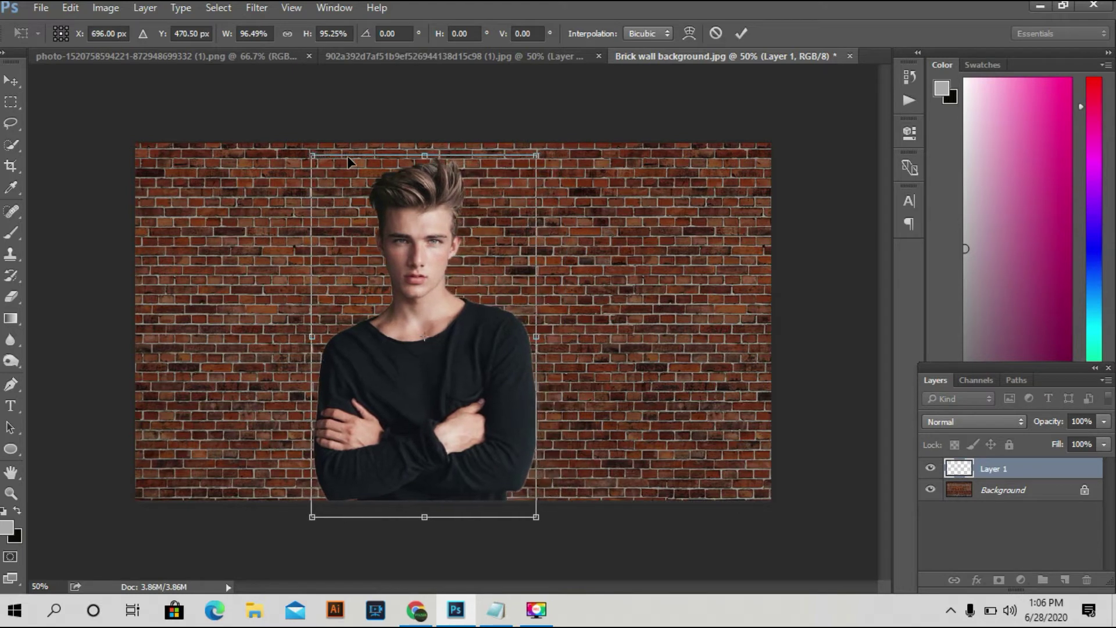
{"action": "key", "text": "shift+Left"}
{"action": "key", "text": "shift+Left"}
{"action": "key", "text": "Left"}
{"action": "key", "text": "Left"}
{"action": "key", "text": "Left"}
{"action": "key", "text": "Left"}
{"action": "key", "text": "Left"}
{"action": "key", "text": "Left"}
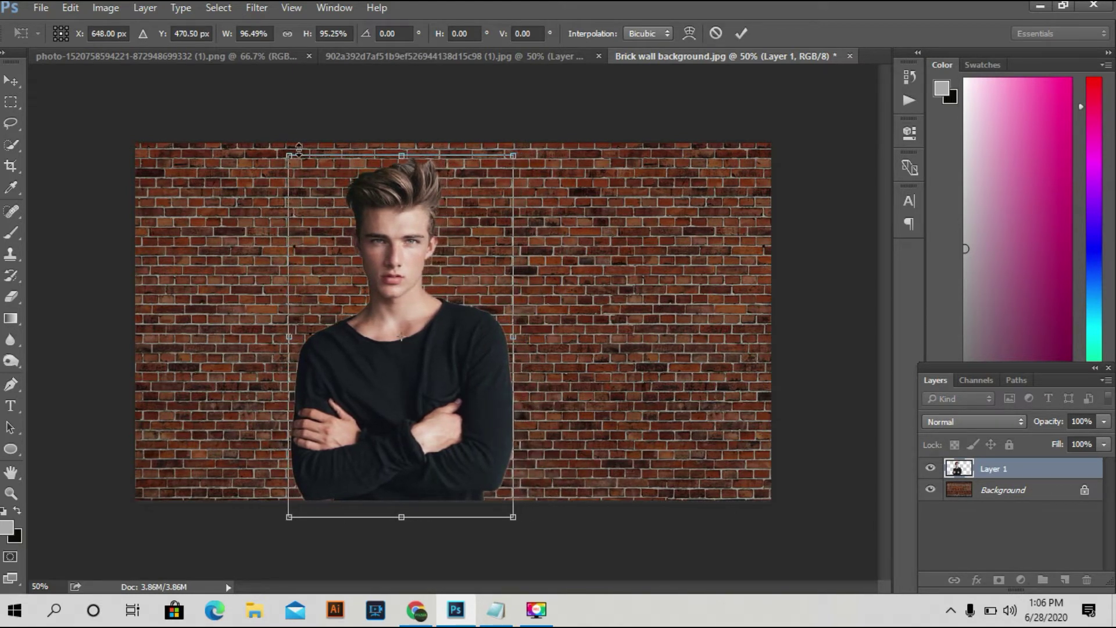
Rescale the man to about 94.4% width and 93.1% height, adjust his horizontal position slightly, and commit the transform.
{"action": "left_click_drag", "start_coordinate": [288, 156], "coordinate": [299, 172]}
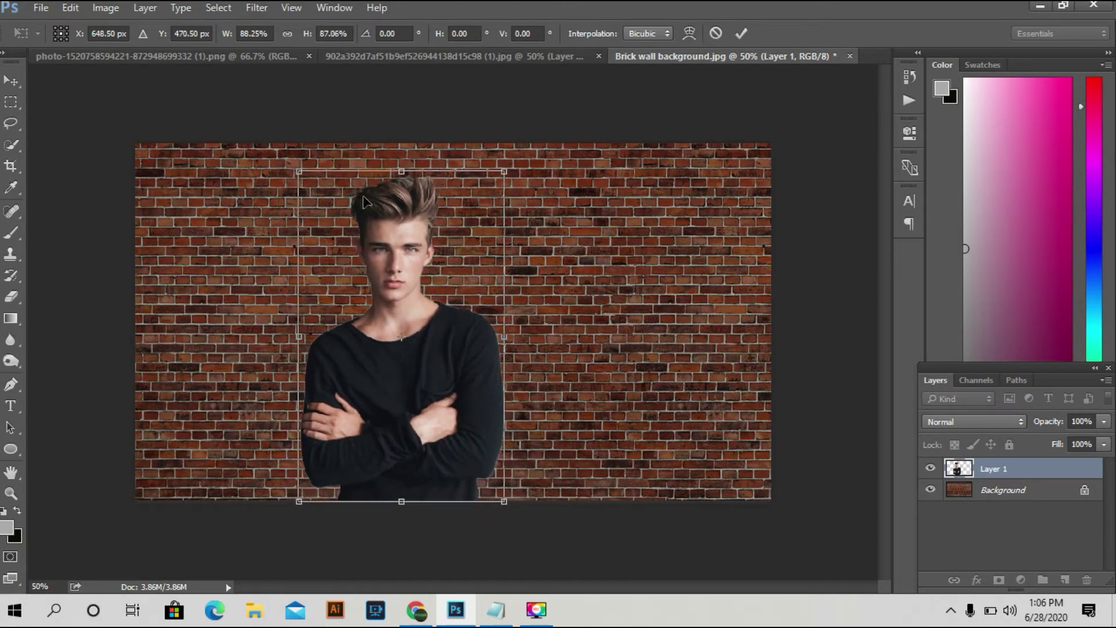
{"action": "key", "text": "shift+Left"}
{"action": "key", "text": "shift+Left"}
{"action": "key", "text": "Left"}
{"action": "key", "text": "Left"}
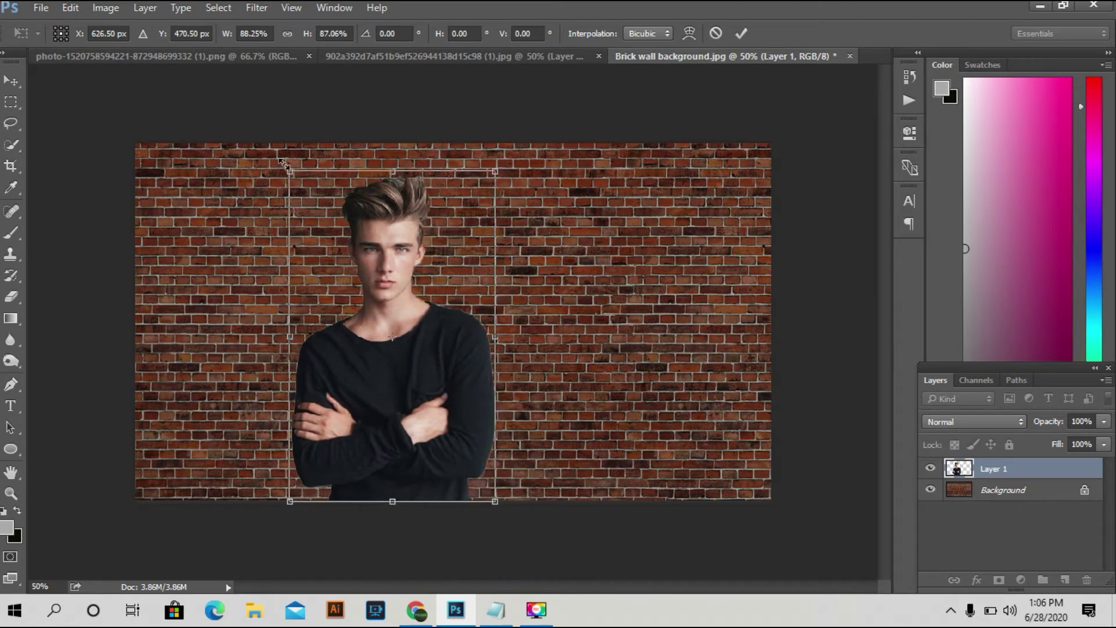
{"action": "left_click_drag", "start_coordinate": [289, 173], "coordinate": [287, 157]}
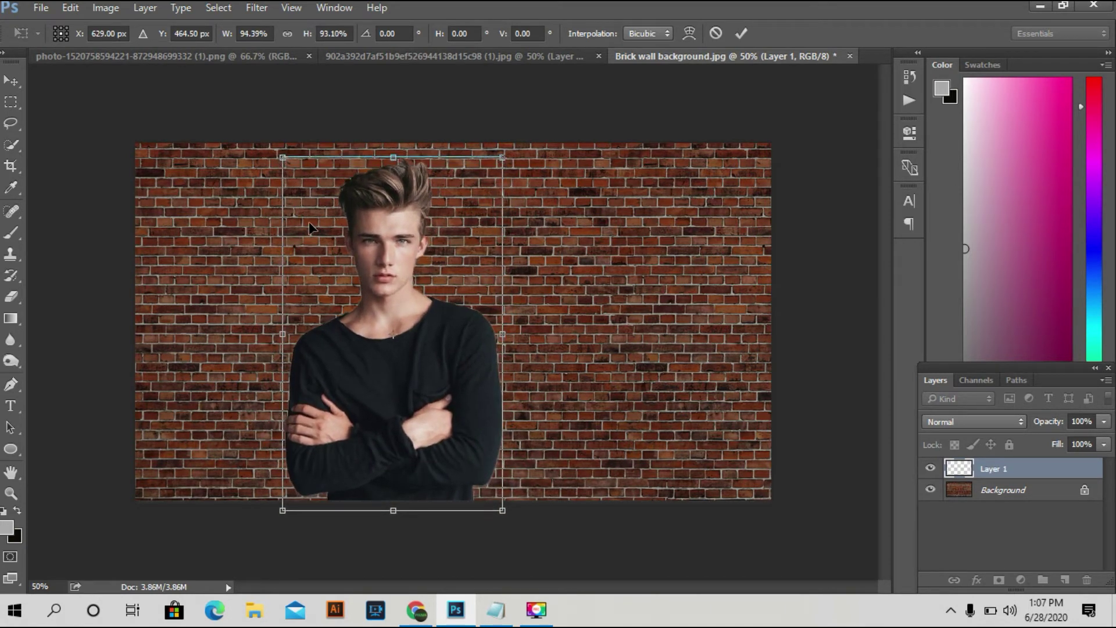
{"action": "key", "text": "Right"}
{"action": "key", "text": "Right"}
{"action": "left_click", "coordinate": [744, 33]}
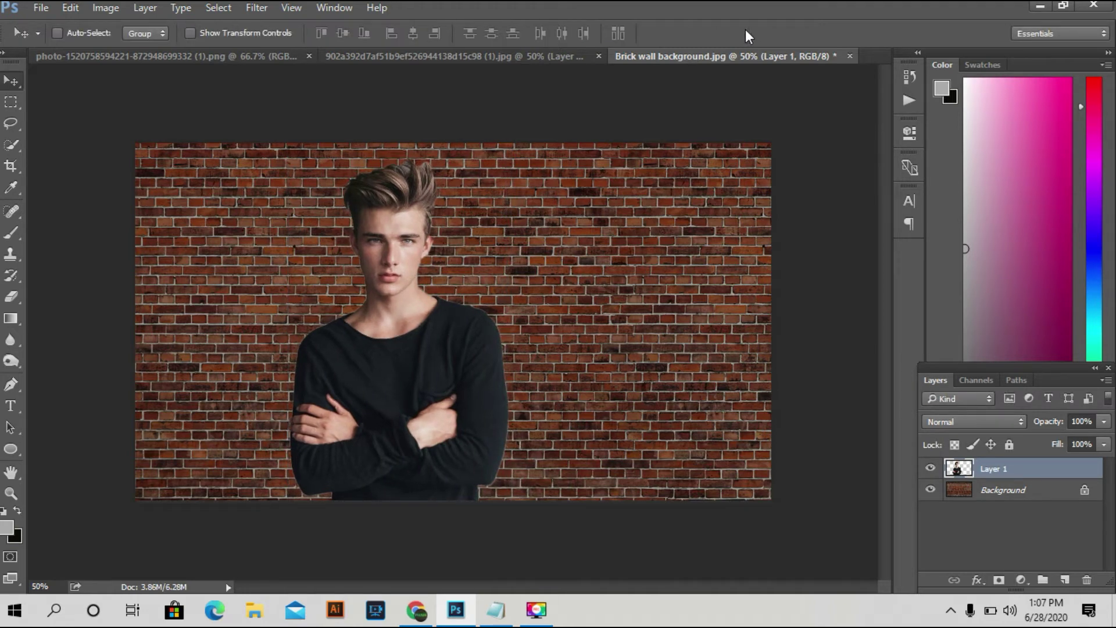
Convert the man's layer to a smart object and add a black Stroke effect positioned outside its edges.
{"action": "left_click", "coordinate": [1103, 379]}
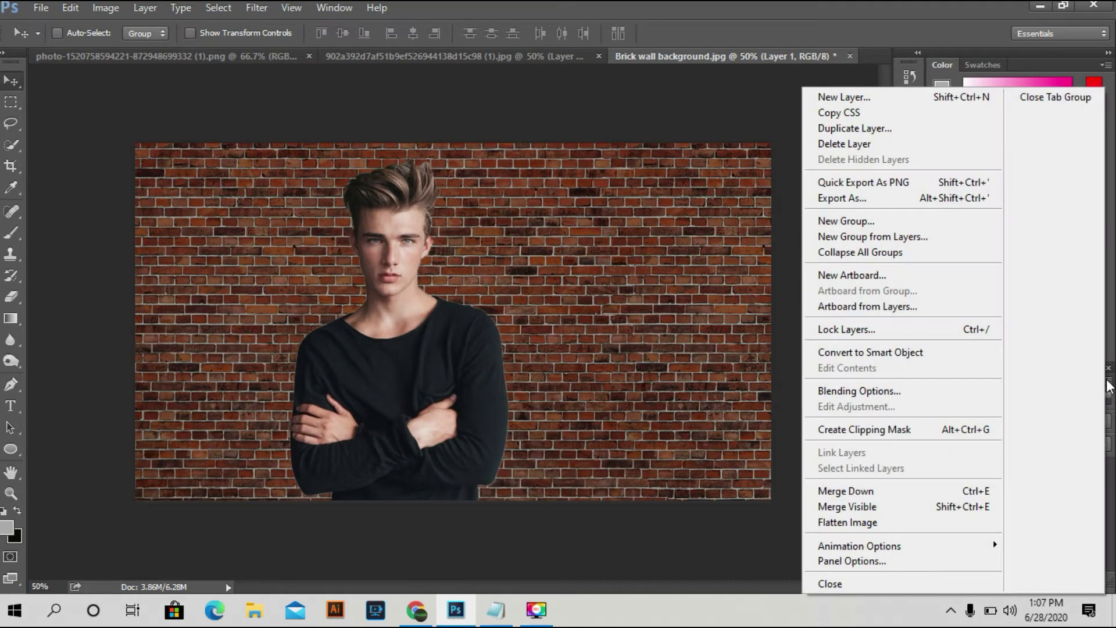
{"action": "left_click", "coordinate": [902, 351]}
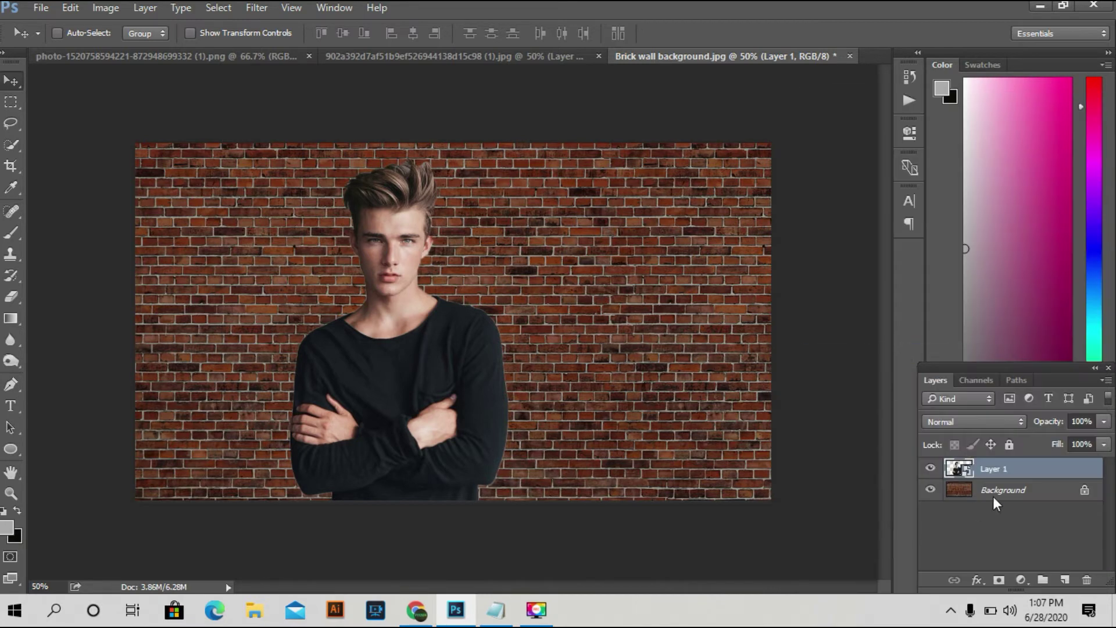
{"action": "double_click", "coordinate": [1033, 468]}
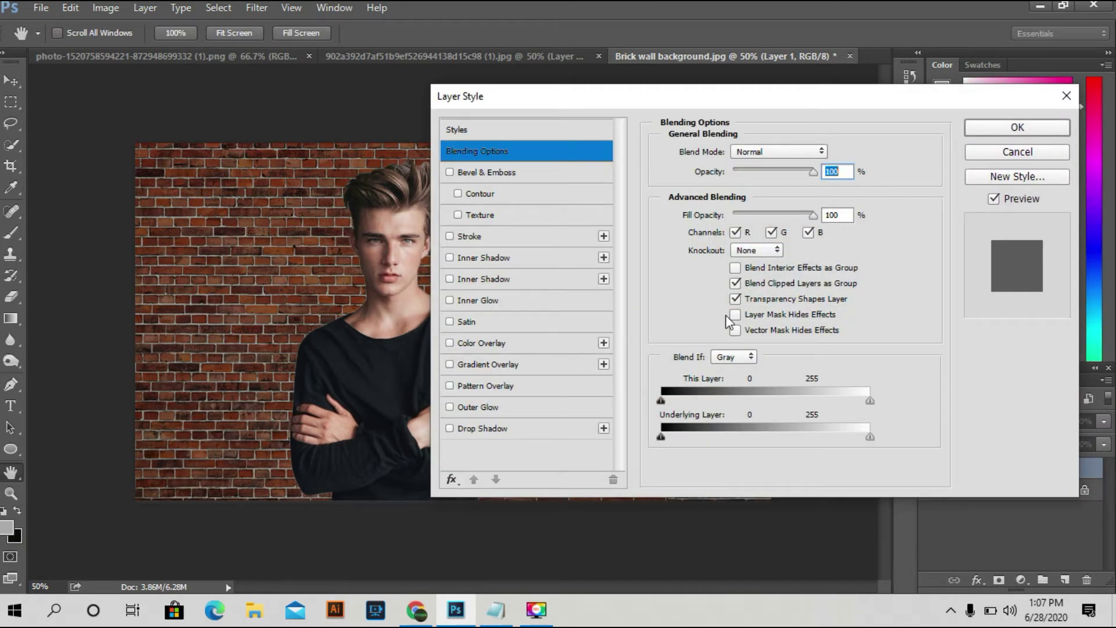
{"action": "left_click", "coordinate": [492, 232]}
{"action": "mouse_move", "coordinate": [616, 103]}
{"action": "left_mouse_down"}
{"action": "mouse_move", "coordinate": [725, 114]}
{"action": "mouse_move", "coordinate": [580, 144]}
{"action": "left_mouse_up"}
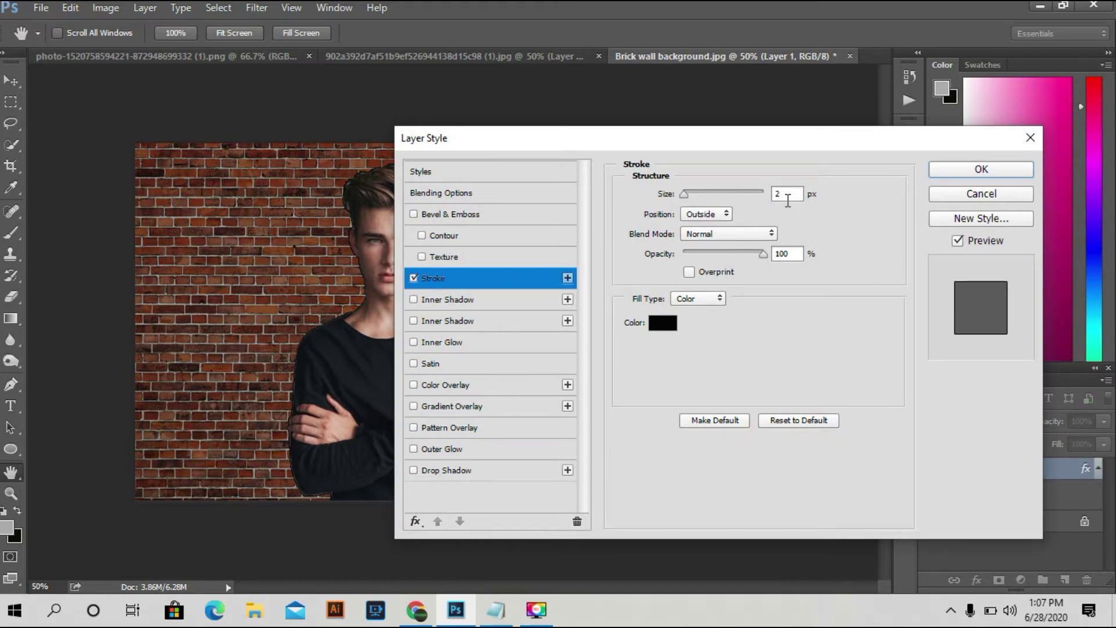
{"action": "left_click_drag", "start_coordinate": [787, 198], "coordinate": [762, 195]}
{"action": "left_click", "coordinate": [979, 171]}
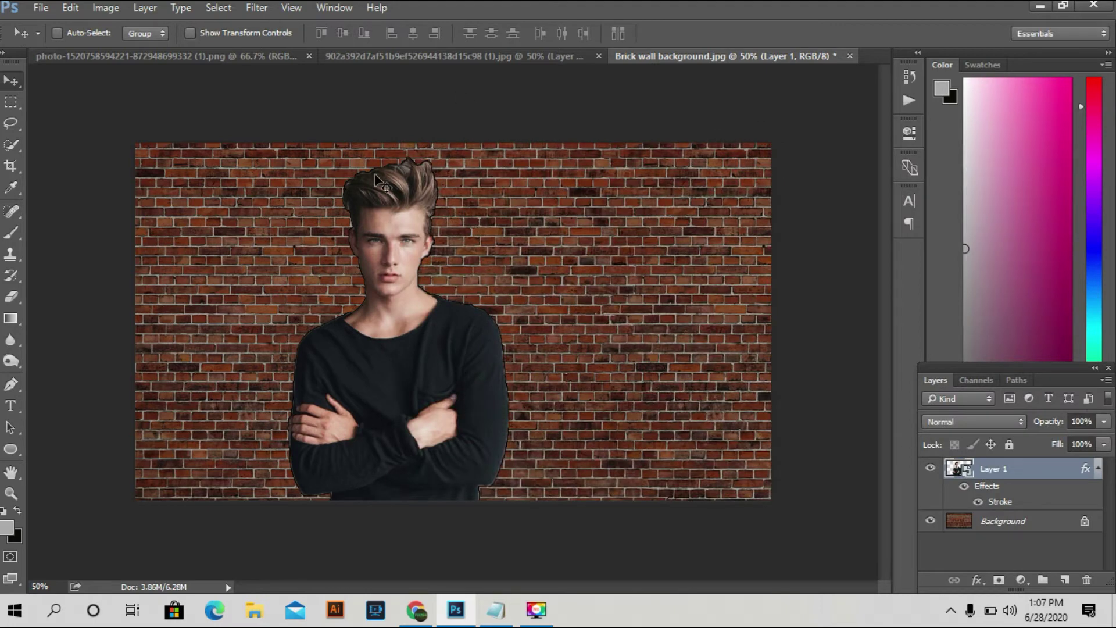
Apply the Fresco filter from the Filter Gallery to the man with brush size 1, brush detail 10 and texture 1.
{"action": "left_click", "coordinate": [256, 8]}
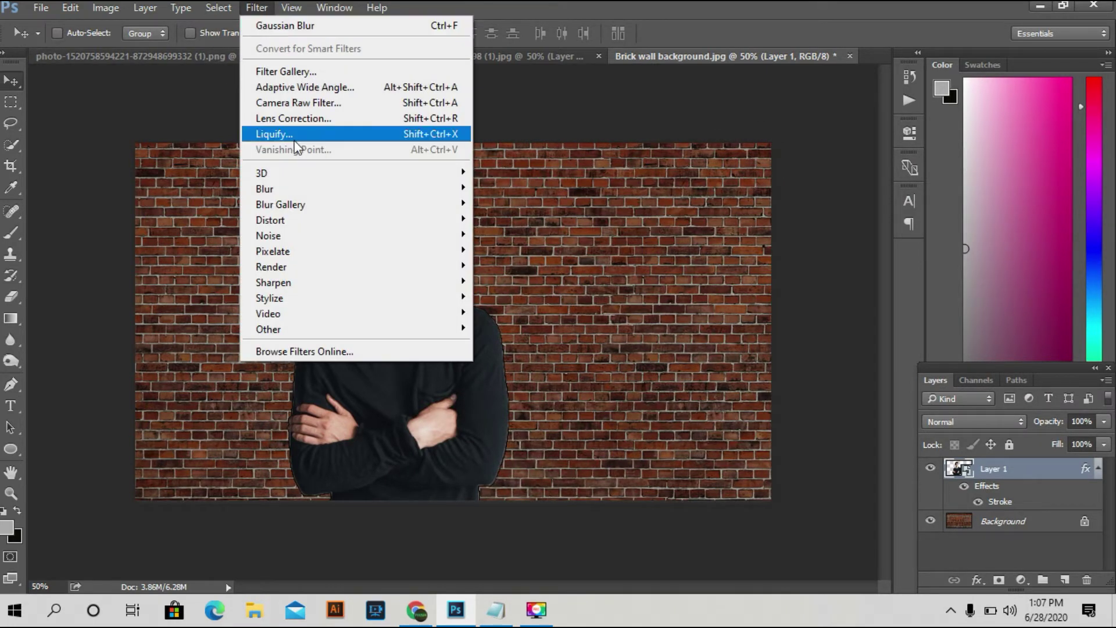
{"action": "left_click", "coordinate": [292, 73]}
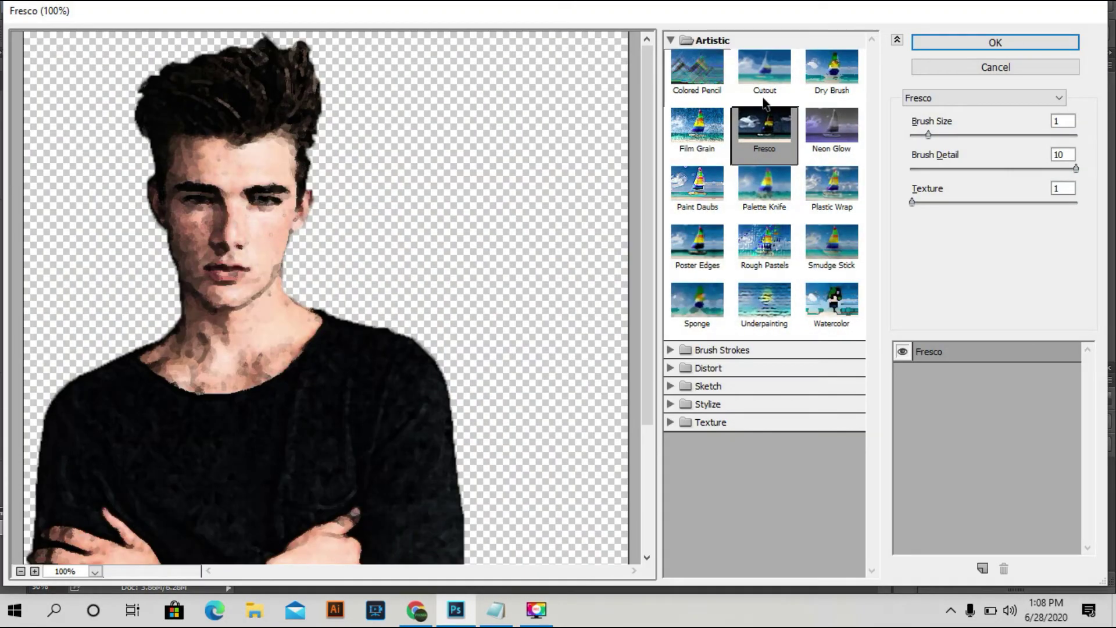
{"action": "left_click", "coordinate": [973, 40]}
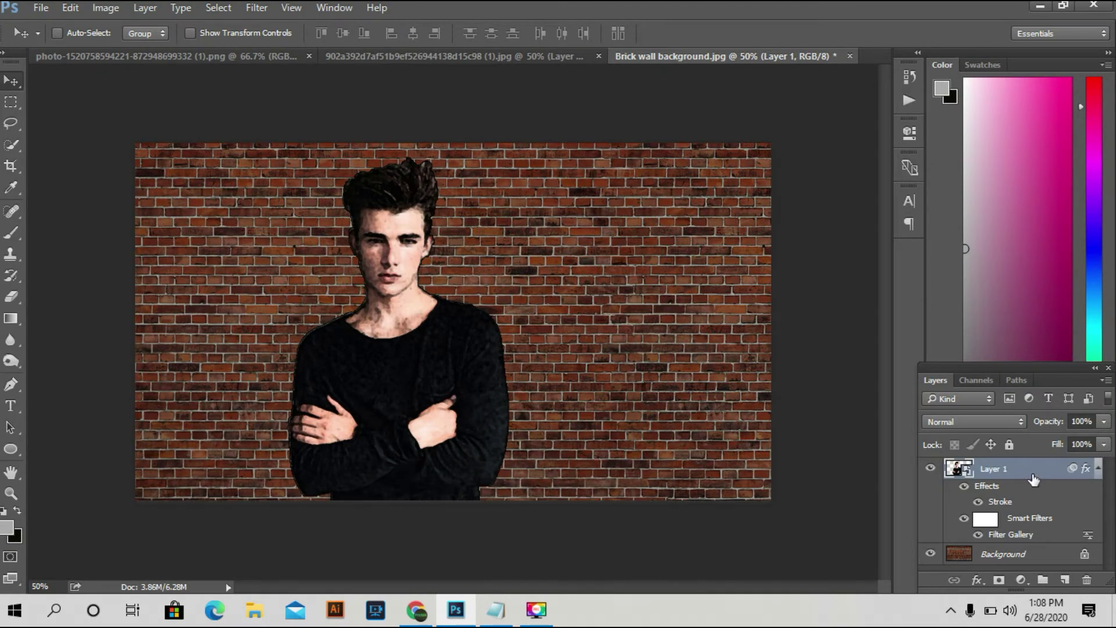
Add a layer mask to the man's layer and touch up the edges around his hair and shoulder with the Eraser tool.
{"action": "left_click", "coordinate": [999, 580]}
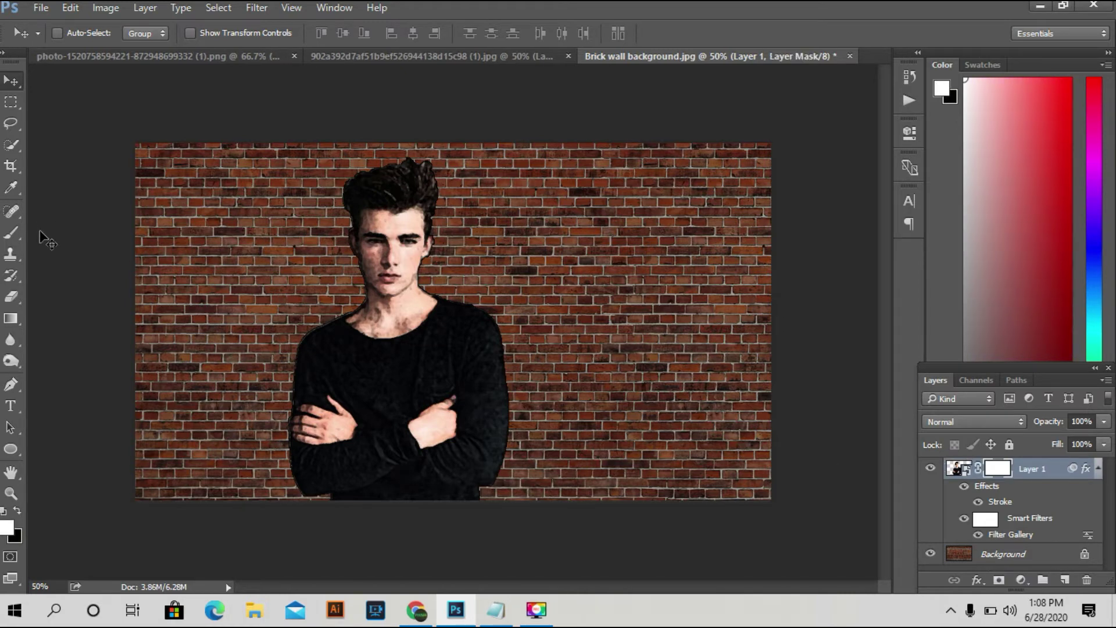
{"action": "left_click", "coordinate": [12, 298]}
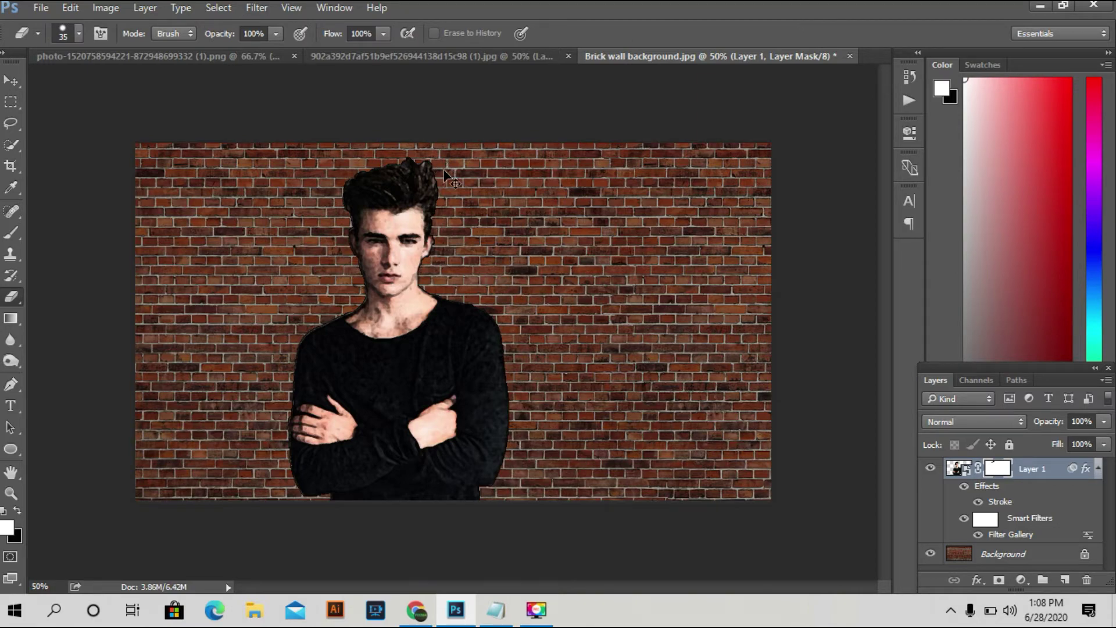
{"action": "key", "text": "ctrl+plus"}
{"action": "key", "text": "ctrl+plus"}
{"action": "key", "text": "ctrl+plus"}
{"action": "left_click", "coordinate": [534, 220]}
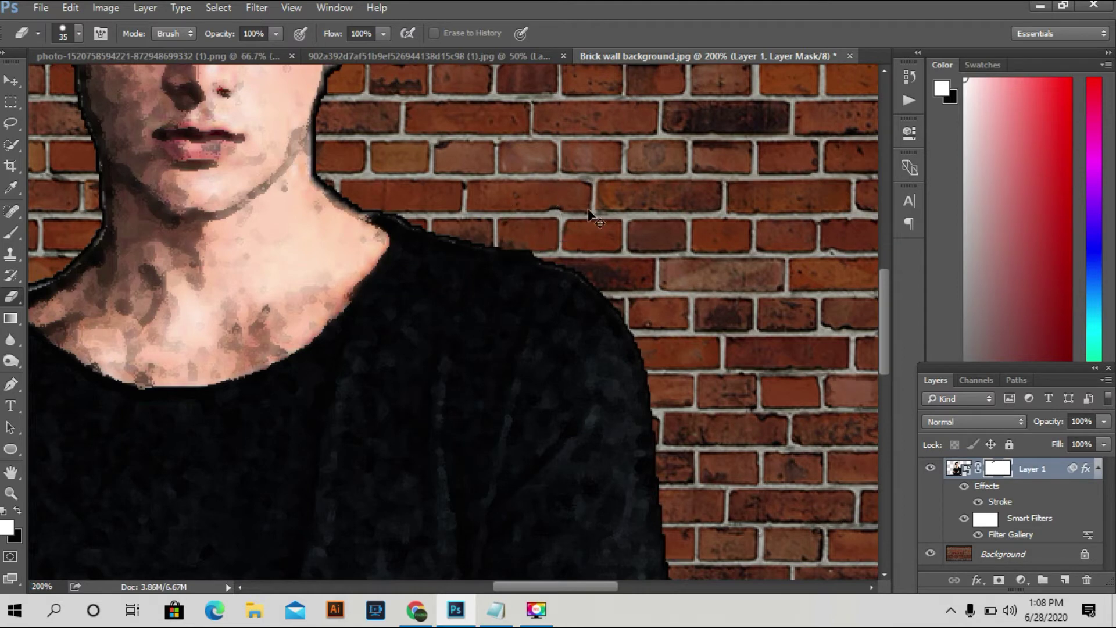
{"action": "key", "text": "ctrl+minus"}
{"action": "key", "text": "ctrl+minus"}
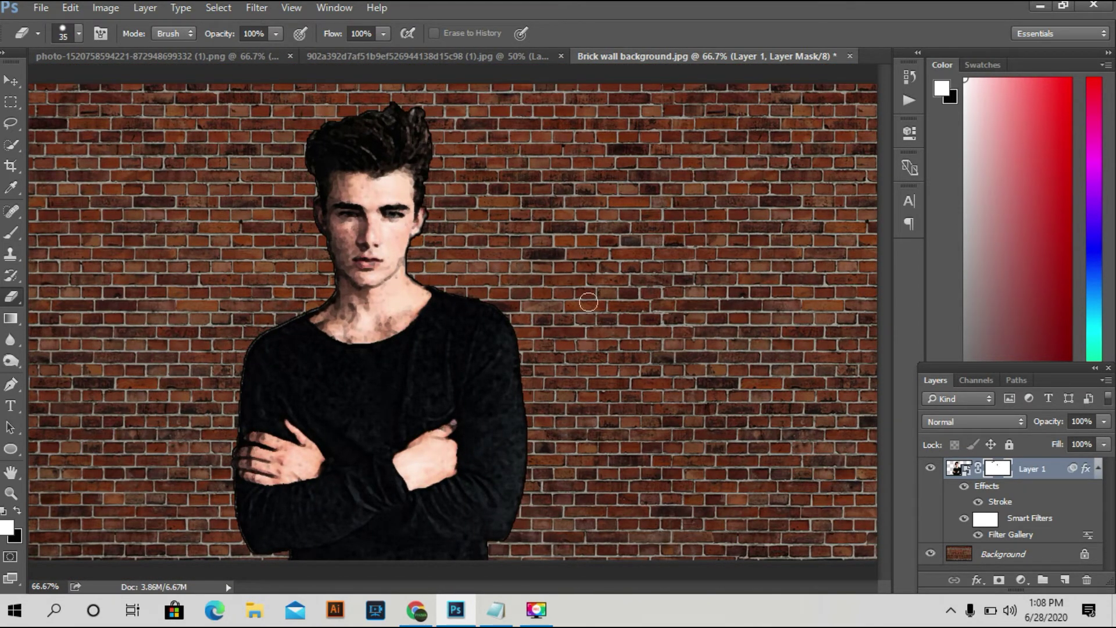
{"action": "key", "text": "Return"}
Convert the masked man layer to a smart object and blend it in Overlay mode at 80% opacity.
{"action": "left_click", "coordinate": [1103, 379]}
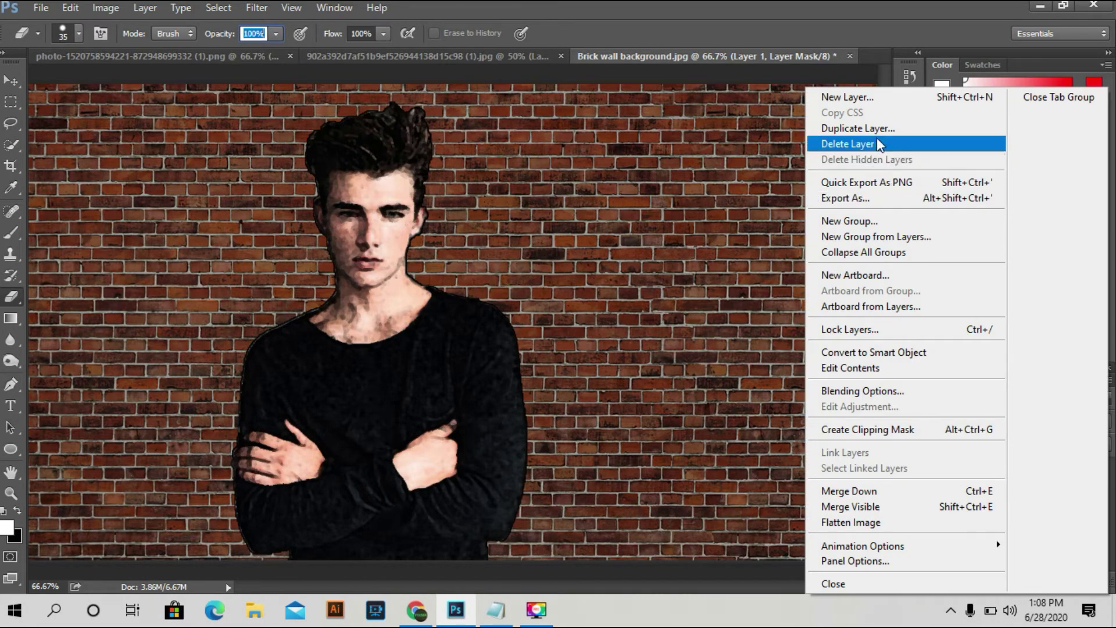
{"action": "left_click", "coordinate": [885, 351]}
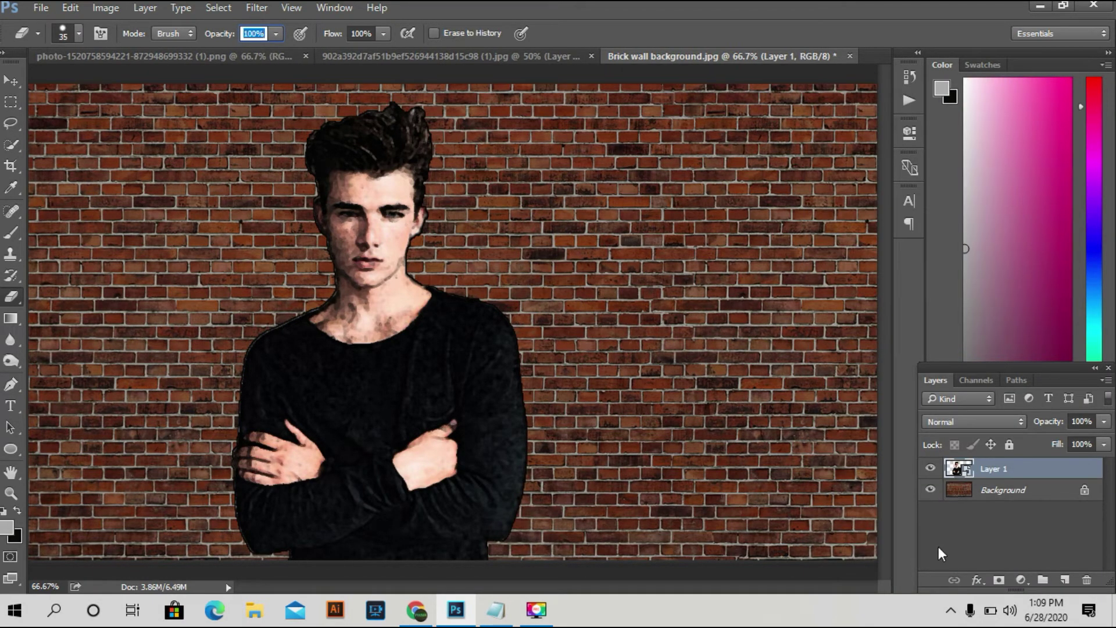
{"action": "left_click", "coordinate": [953, 421]}
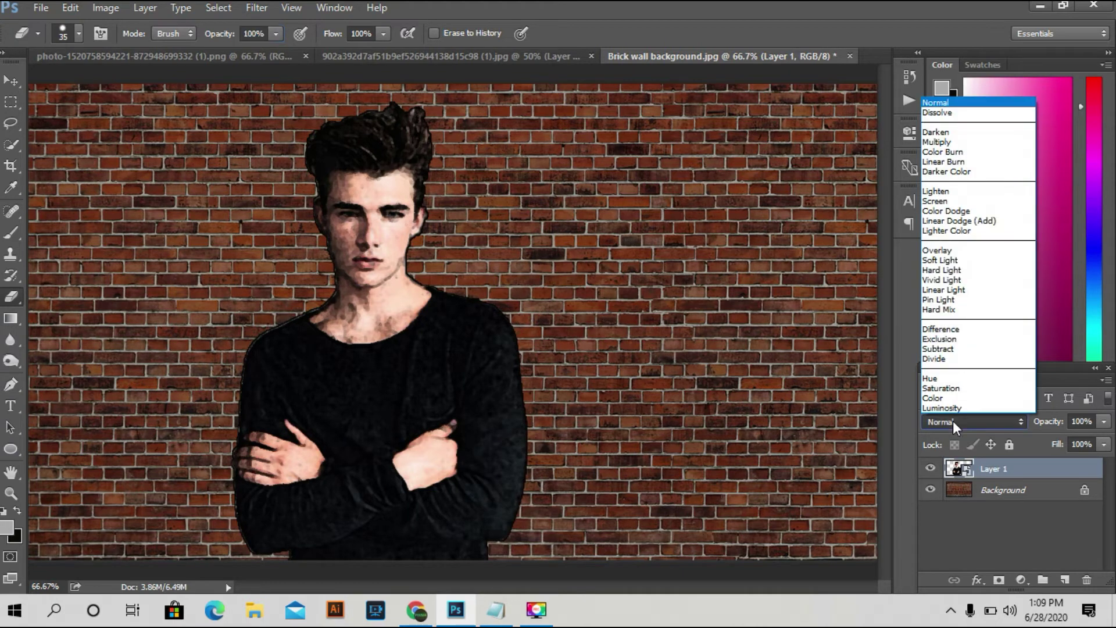
{"action": "left_click", "coordinate": [948, 250]}
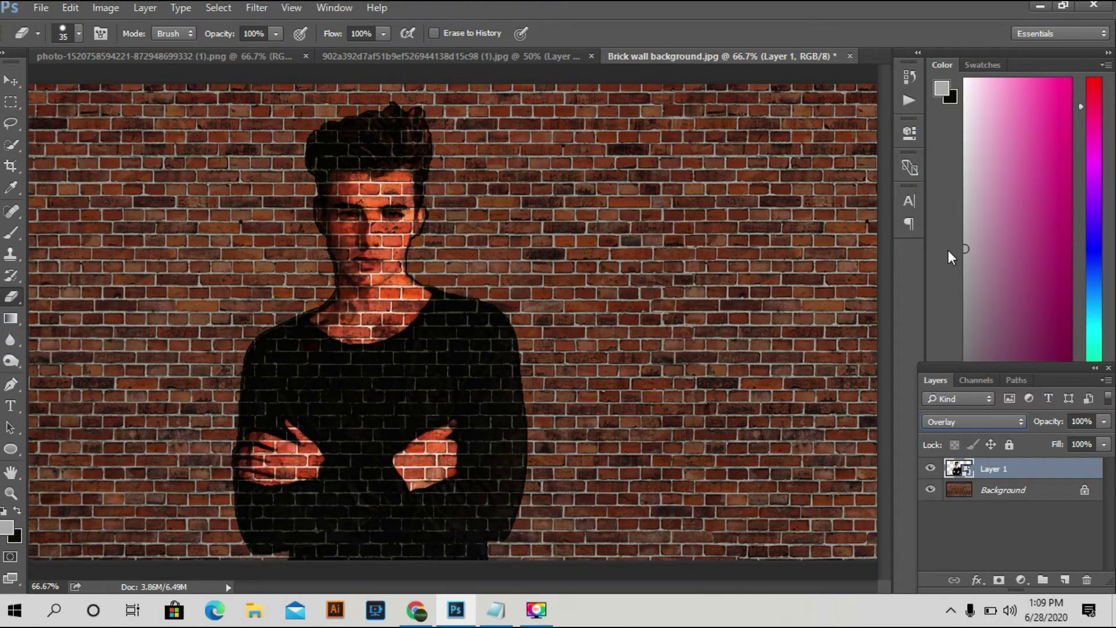
{"action": "left_click", "coordinate": [1090, 419]}
{"action": "type", "text": "80"}
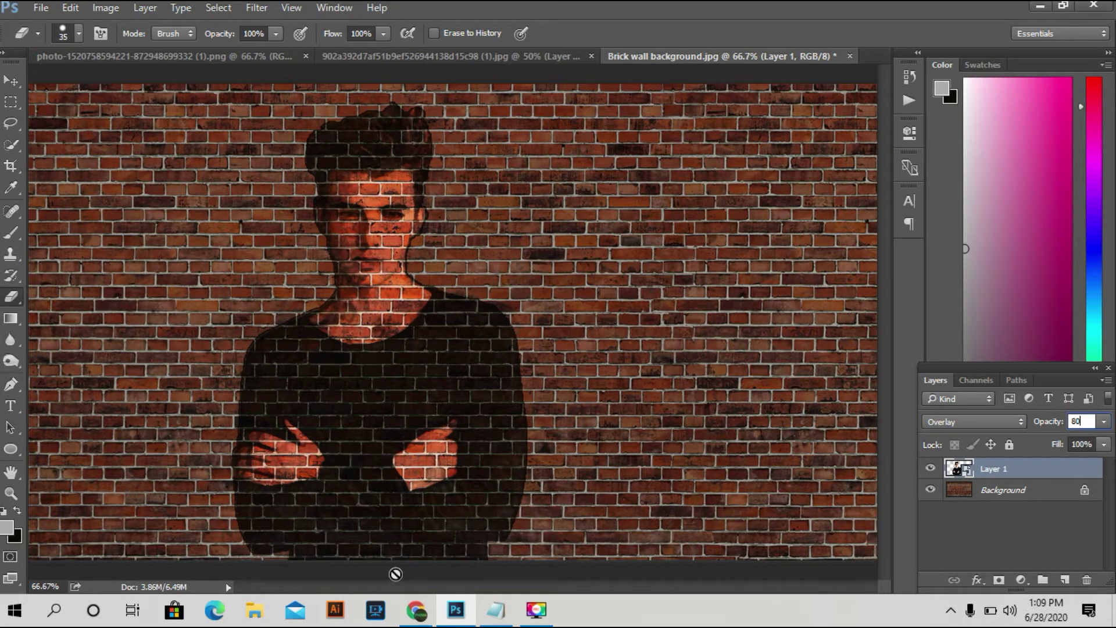
{"action": "key", "text": "Return"}
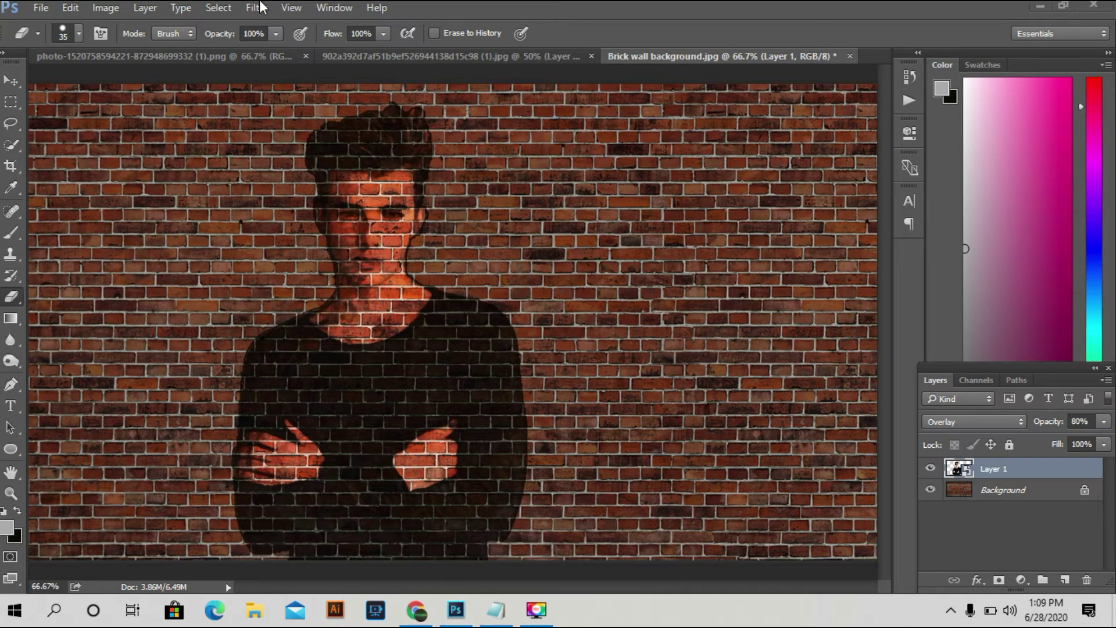
Displace the man's layer with horizontal and vertical scale 5, Stretch To Fit and Repeat Edge Pixels, using the displacement map PSD from the Desktop.
{"action": "left_click", "coordinate": [259, 9]}
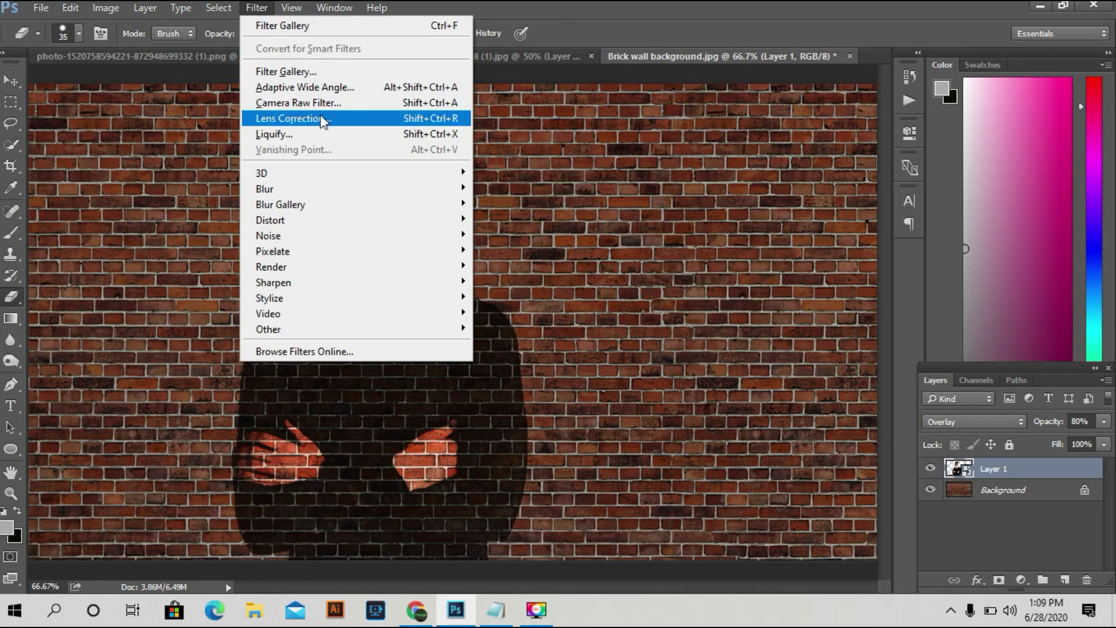
{"action": "mouse_move", "coordinate": [315, 222]}
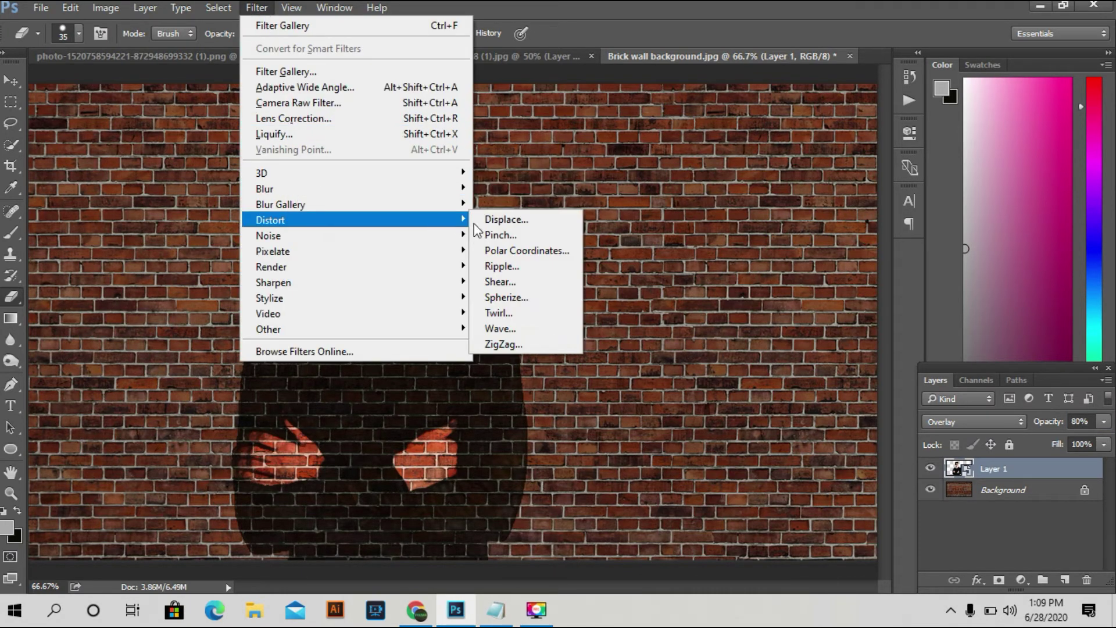
{"action": "left_click", "coordinate": [521, 221]}
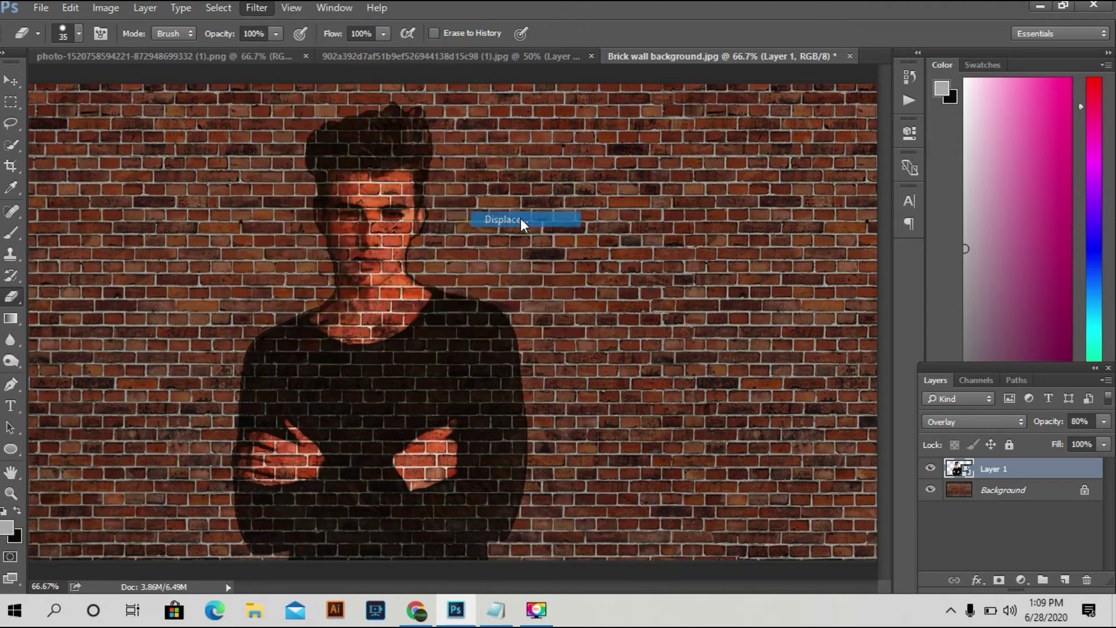
{"action": "key", "text": "Tab"}
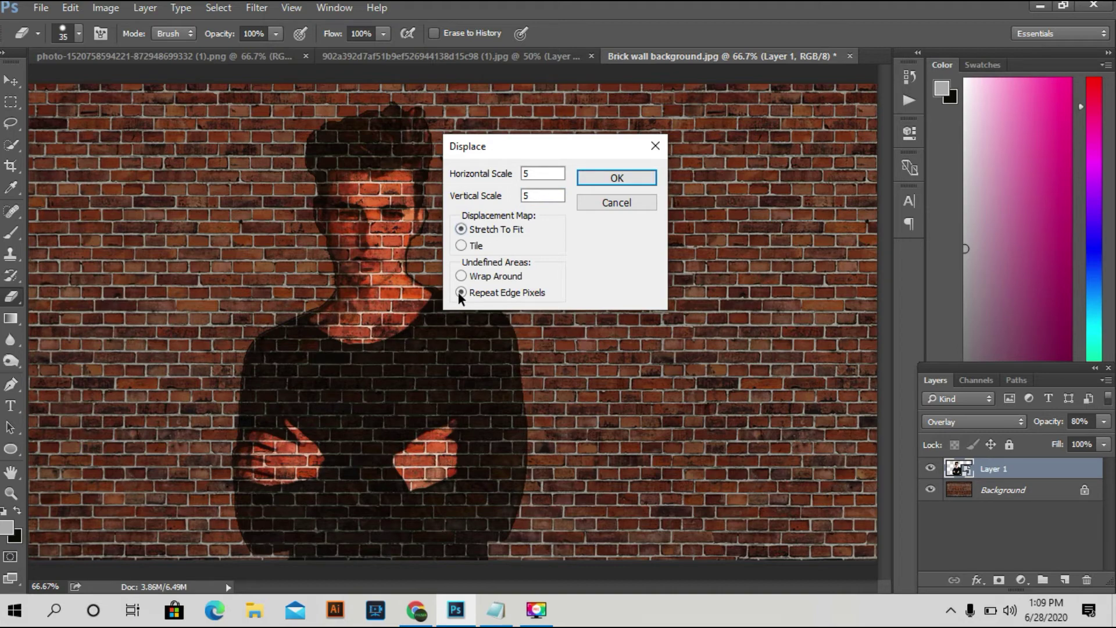
{"action": "left_click", "coordinate": [621, 175]}
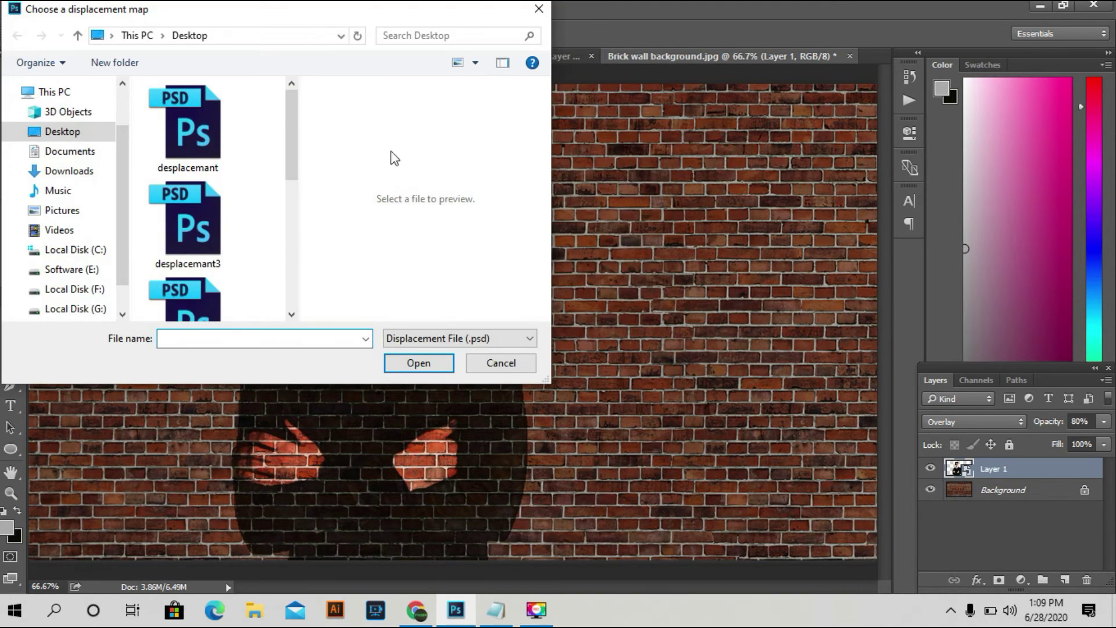
{"action": "left_click_drag", "start_coordinate": [294, 175], "coordinate": [291, 293]}
{"action": "left_click", "coordinate": [192, 155]}
{"action": "left_click", "coordinate": [419, 362]}
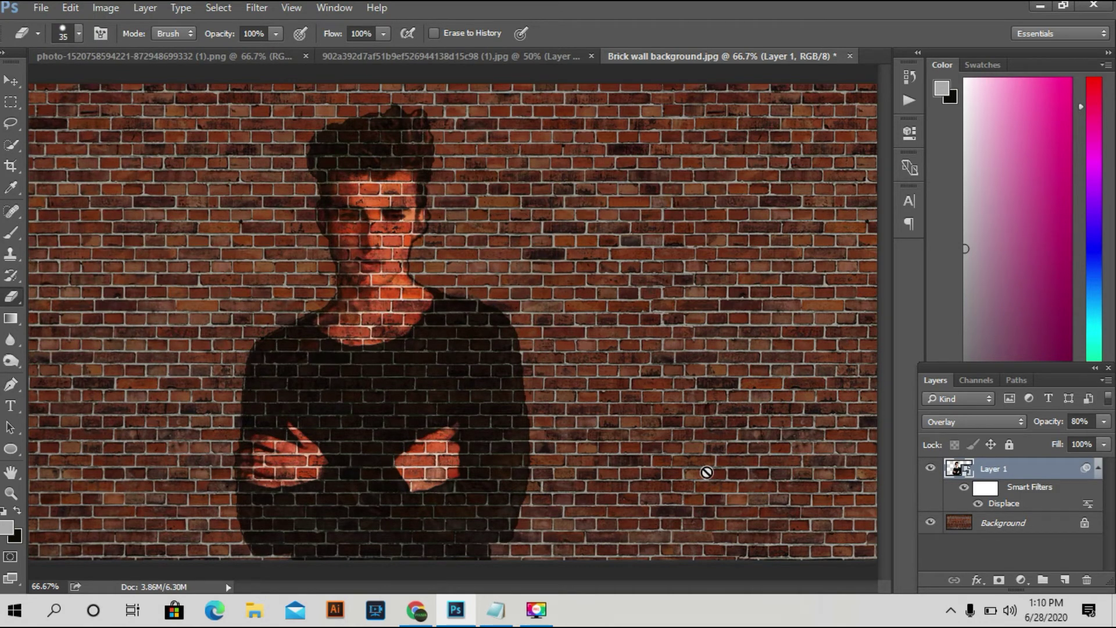
Change the man's layer blend mode to Soft Light and stamp all visible layers onto a new layer.
{"action": "left_click", "coordinate": [993, 422]}
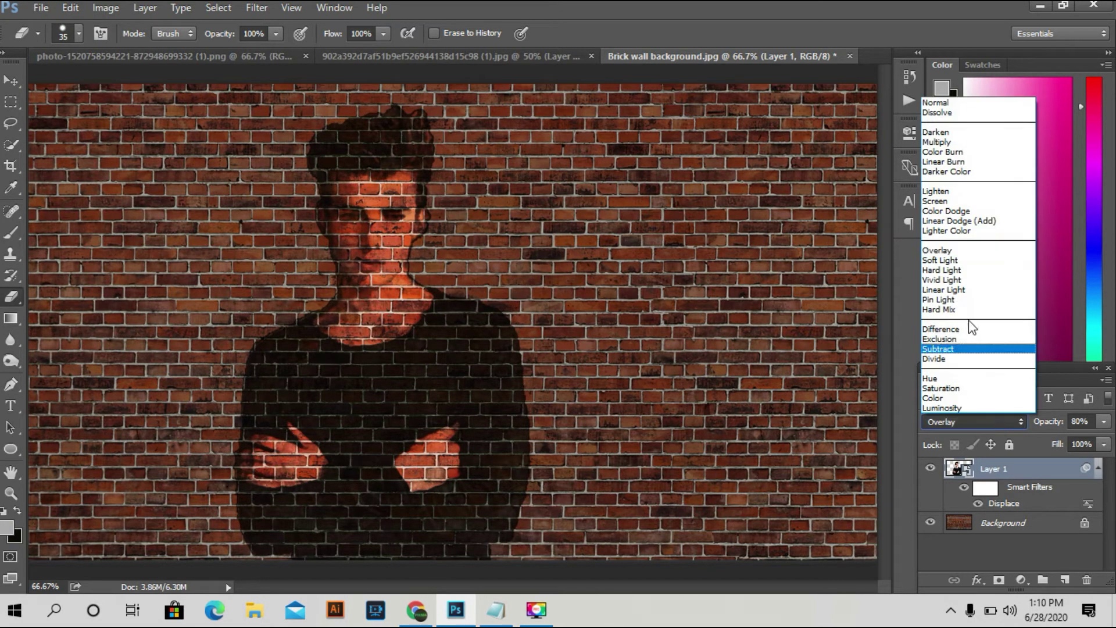
{"action": "left_click", "coordinate": [965, 261]}
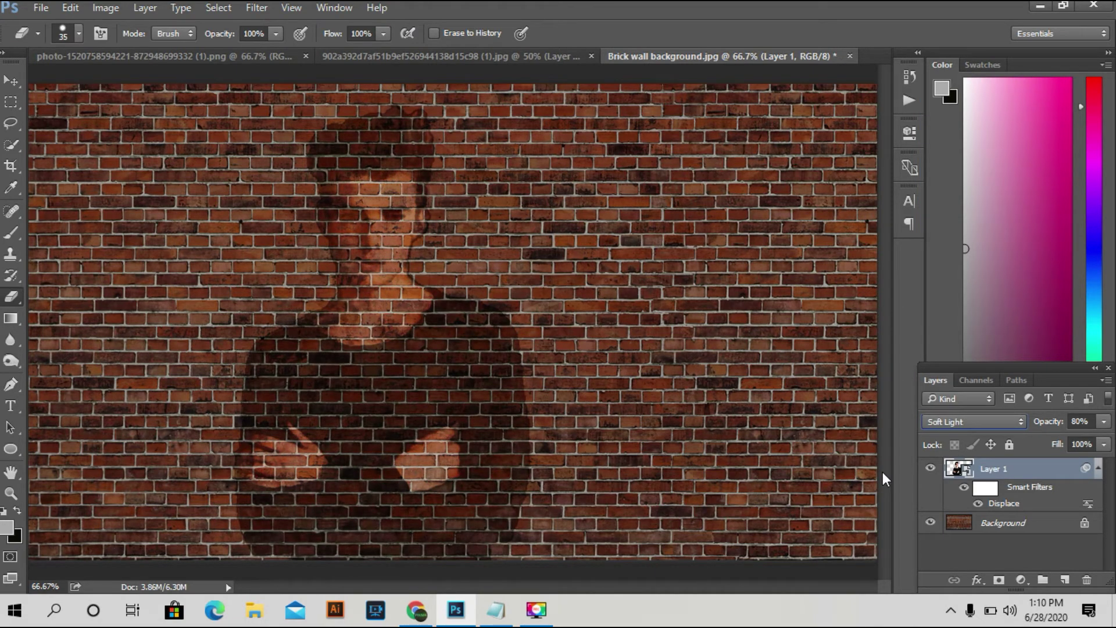
{"action": "key", "text": "ctrl+minus"}
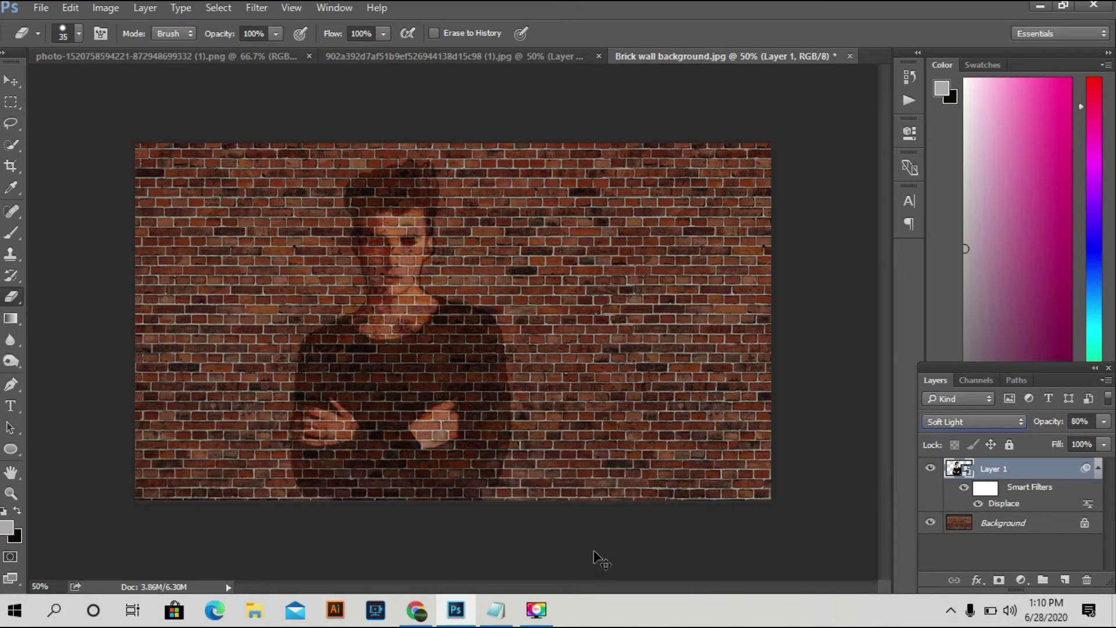
{"action": "key", "text": "ctrl+alt+shift+e"}
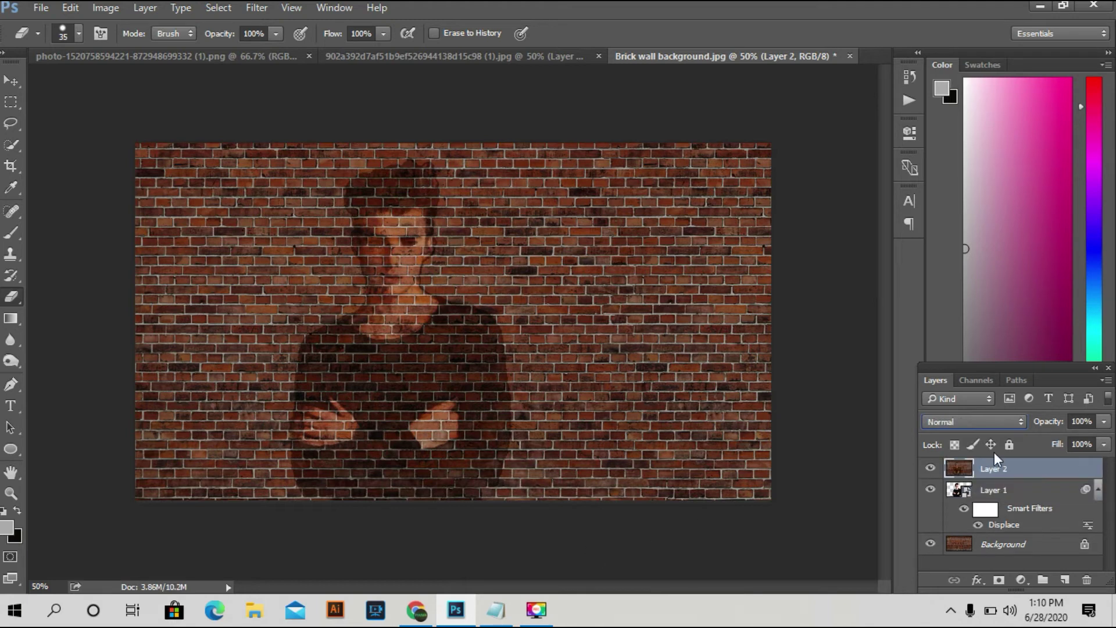
Switch to the Notepad notes, add the line ctrl+shift+alt+e, and return to Photoshop.
{"action": "left_click", "coordinate": [495, 610]}
{"action": "type", "text": "ctrl+shift+alt+e"}
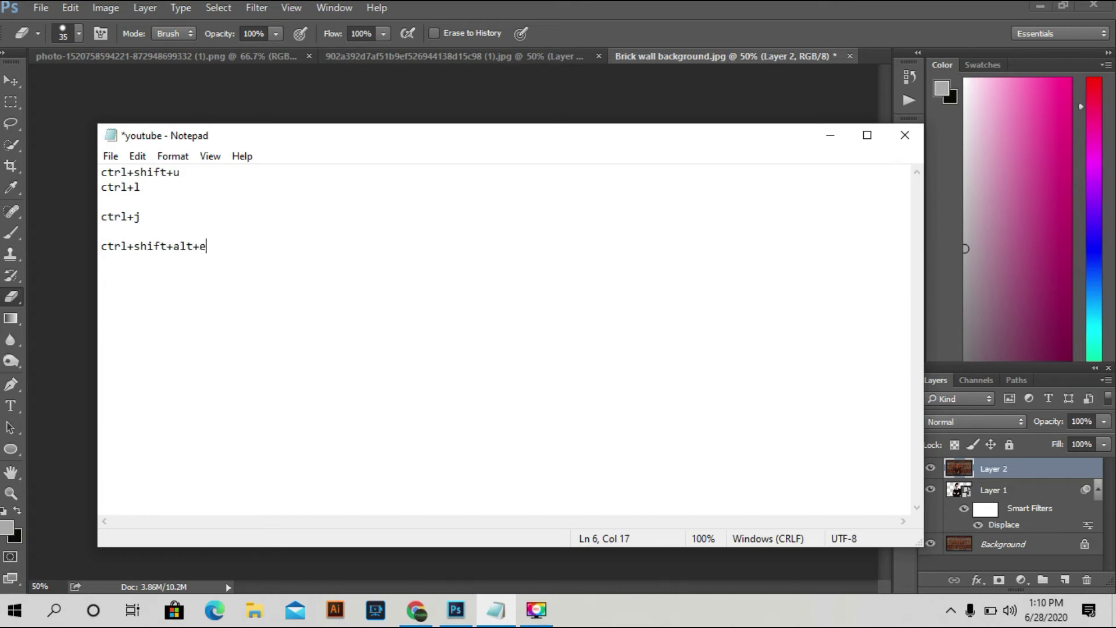
{"action": "left_click", "coordinate": [830, 134]}
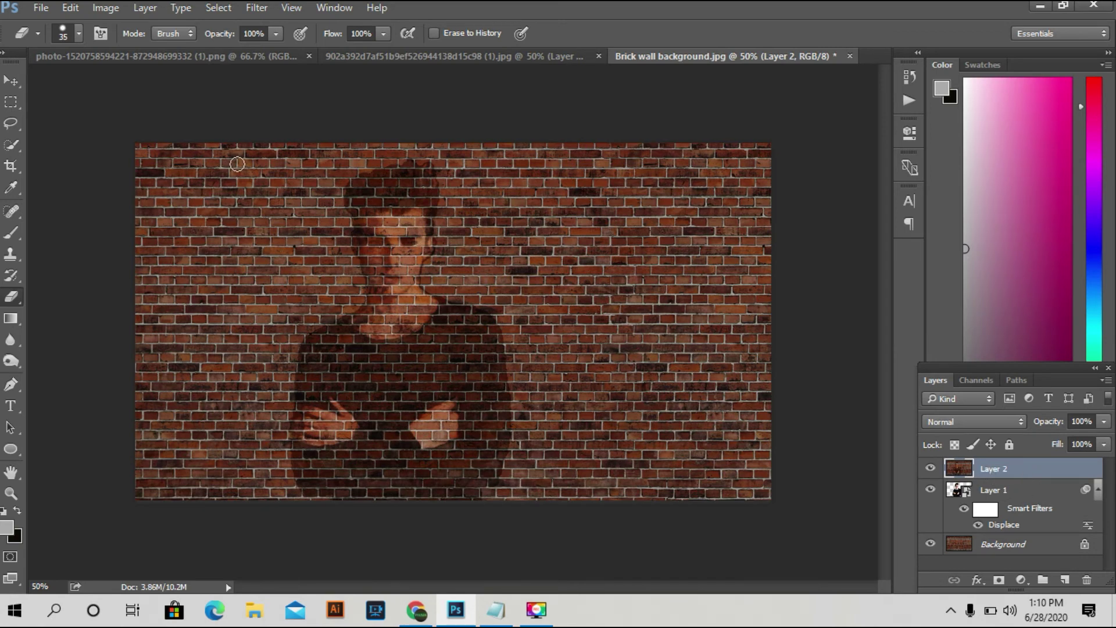
Apply a Perspective transform to the stamped layer, stretching its left edge vertically beyond the canvas, and commit it.
{"action": "key", "text": "ctrl+minus"}
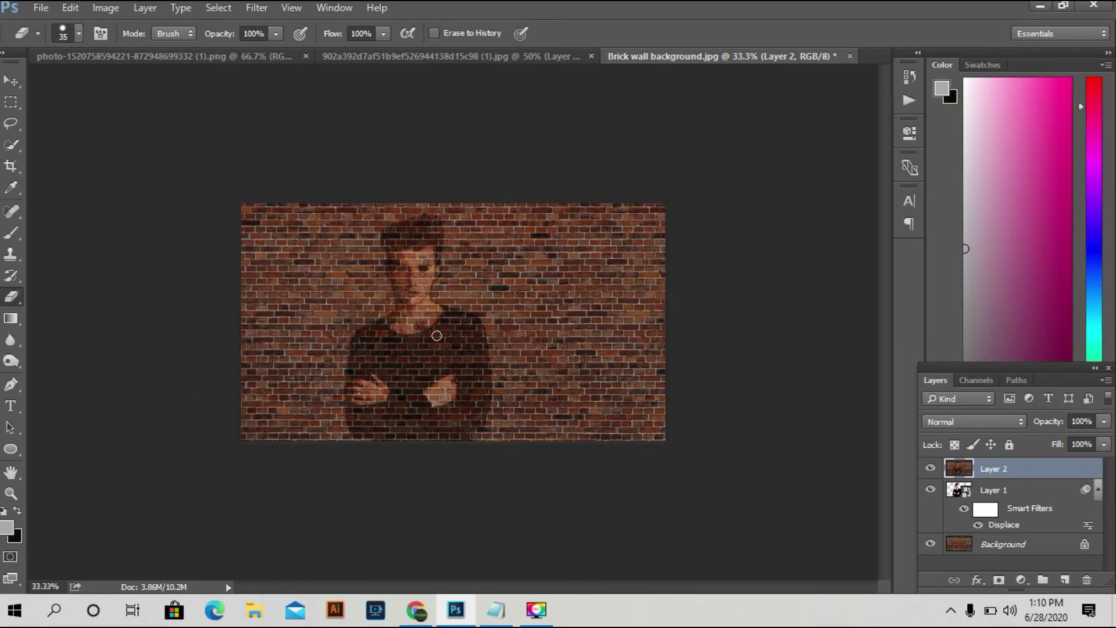
{"action": "left_click", "coordinate": [71, 7]}
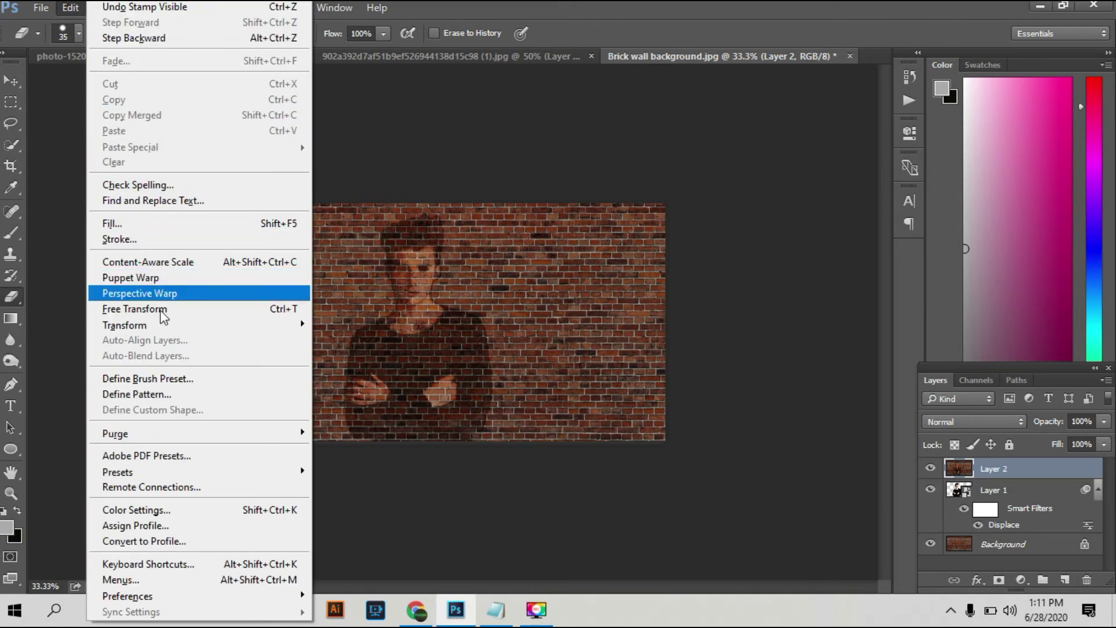
{"action": "mouse_move", "coordinate": [147, 323]}
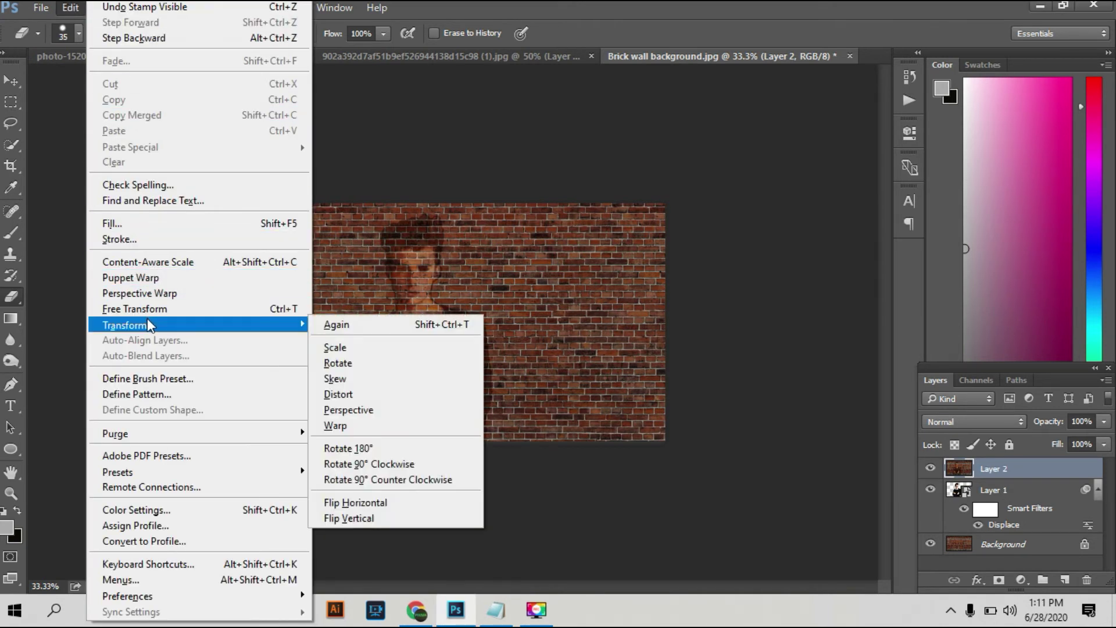
{"action": "left_click", "coordinate": [366, 410]}
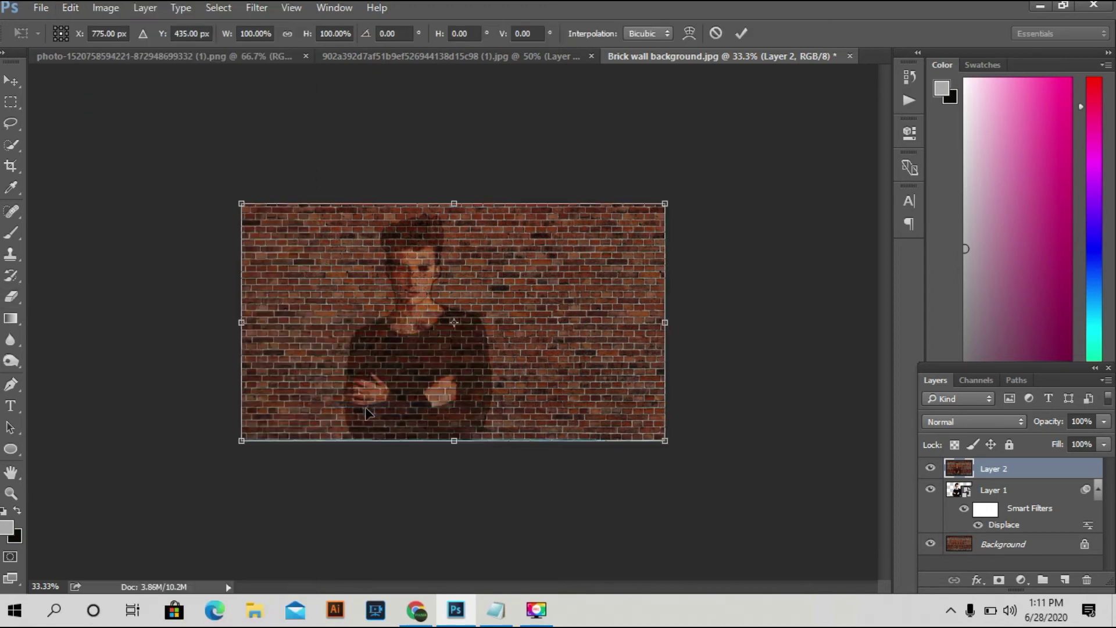
{"action": "left_click_drag", "start_coordinate": [241, 440], "coordinate": [243, 458]}
{"action": "left_click", "coordinate": [742, 34]}
{"action": "key", "text": "e"}
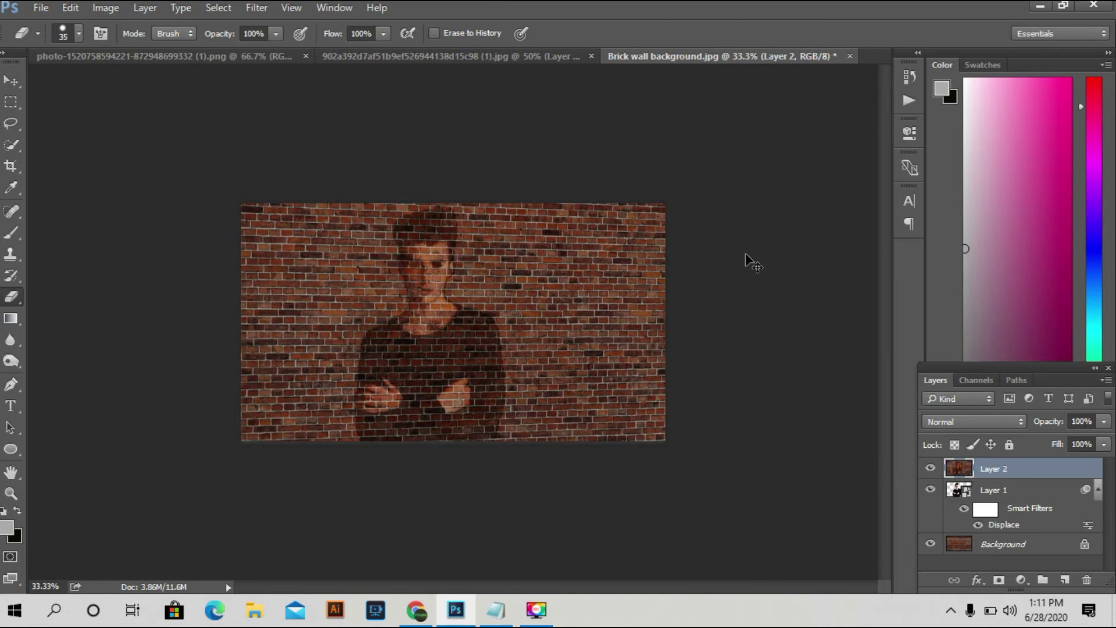
Add a new empty layer above the perspective-transformed wall layer and load the Black, White preset for the Gradient tool.
{"action": "scroll", "coordinate": [753, 265], "scroll_direction": "up", "scroll_amount": 2}
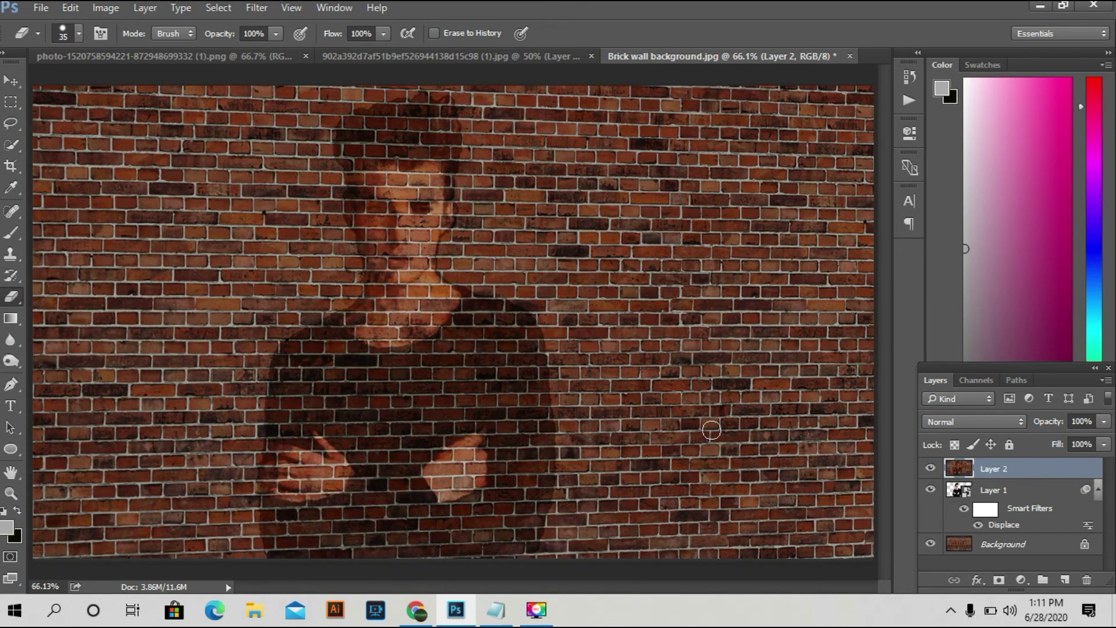
{"action": "left_click", "coordinate": [1065, 581]}
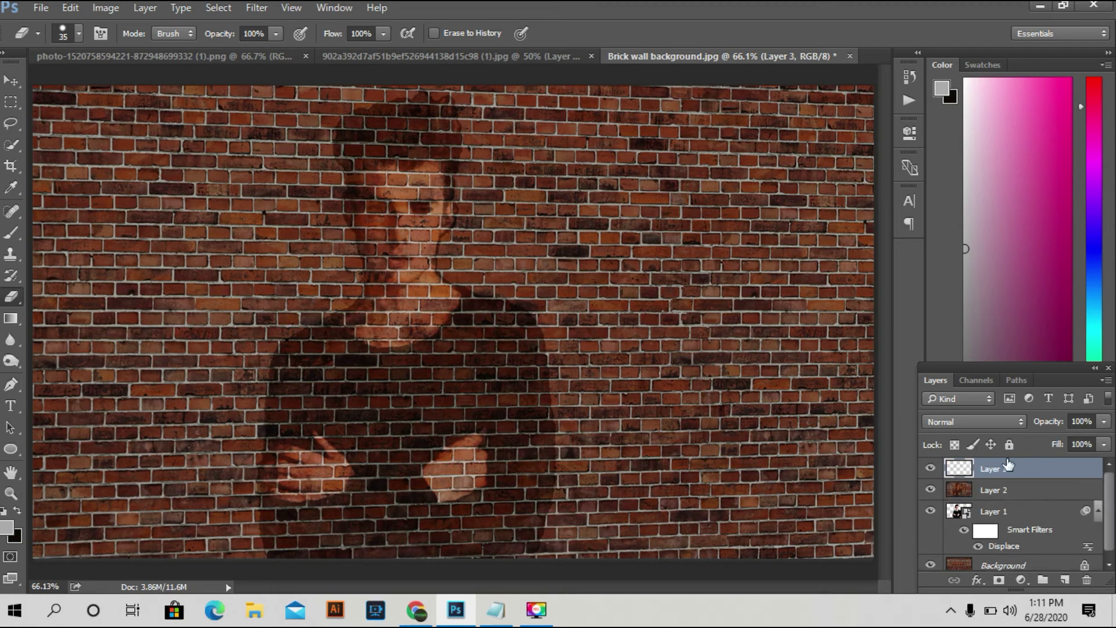
{"action": "left_click", "coordinate": [14, 325]}
{"action": "left_click", "coordinate": [12, 324]}
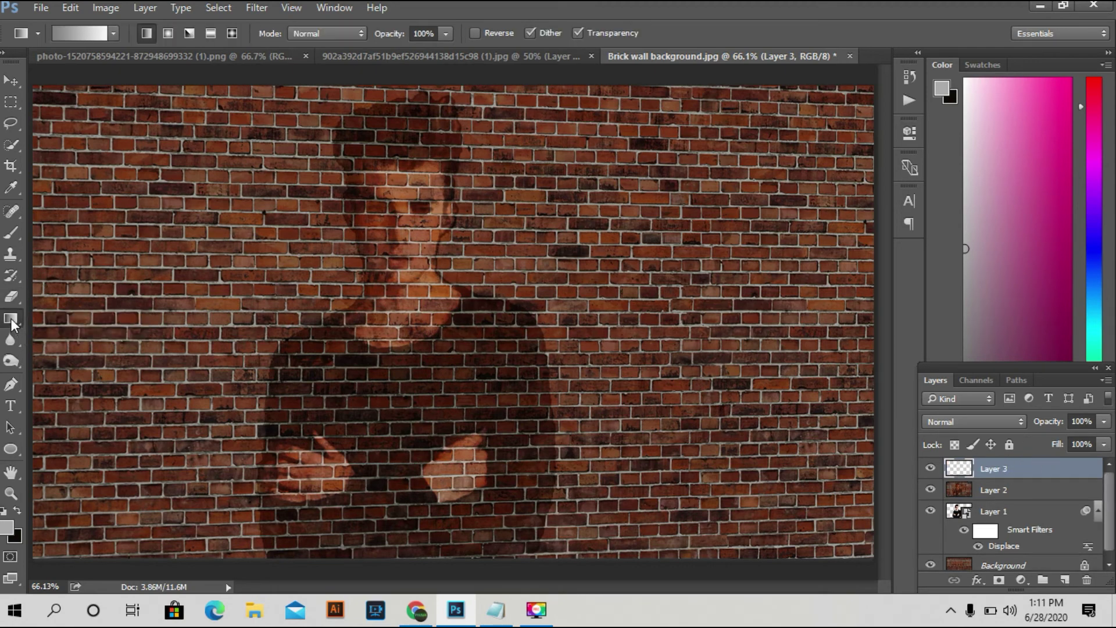
{"action": "left_click", "coordinate": [67, 34]}
{"action": "left_click", "coordinate": [512, 125]}
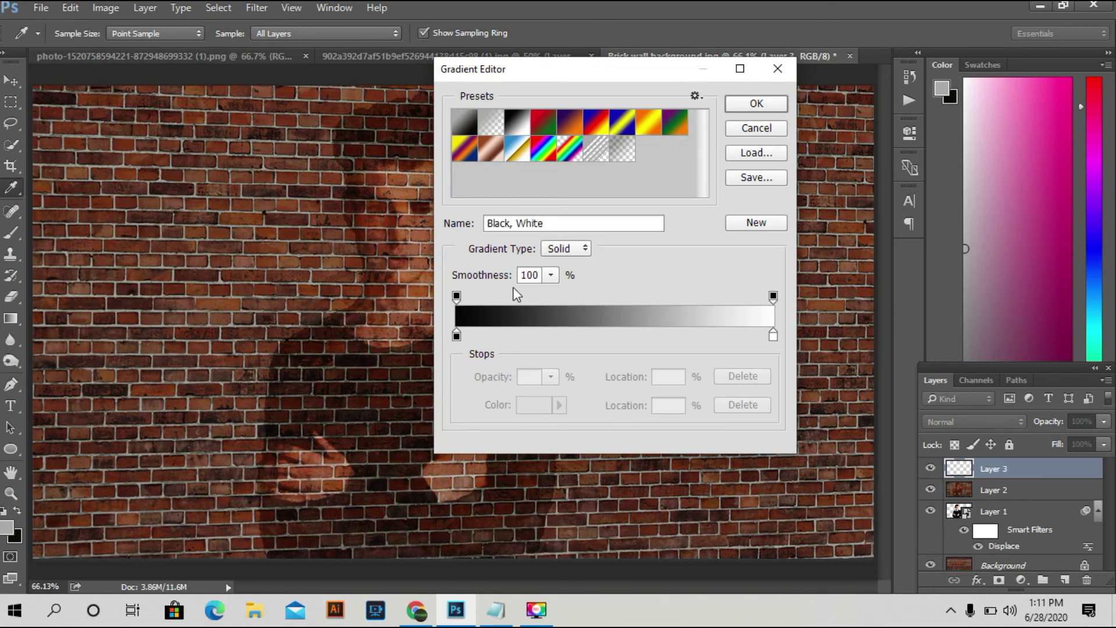
Set the gradient's black stop to 808080 and draw a horizontal linear gradient from the canvas's right edge to just left of its centre.
{"action": "left_click", "coordinate": [457, 335]}
{"action": "left_click", "coordinate": [537, 406]}
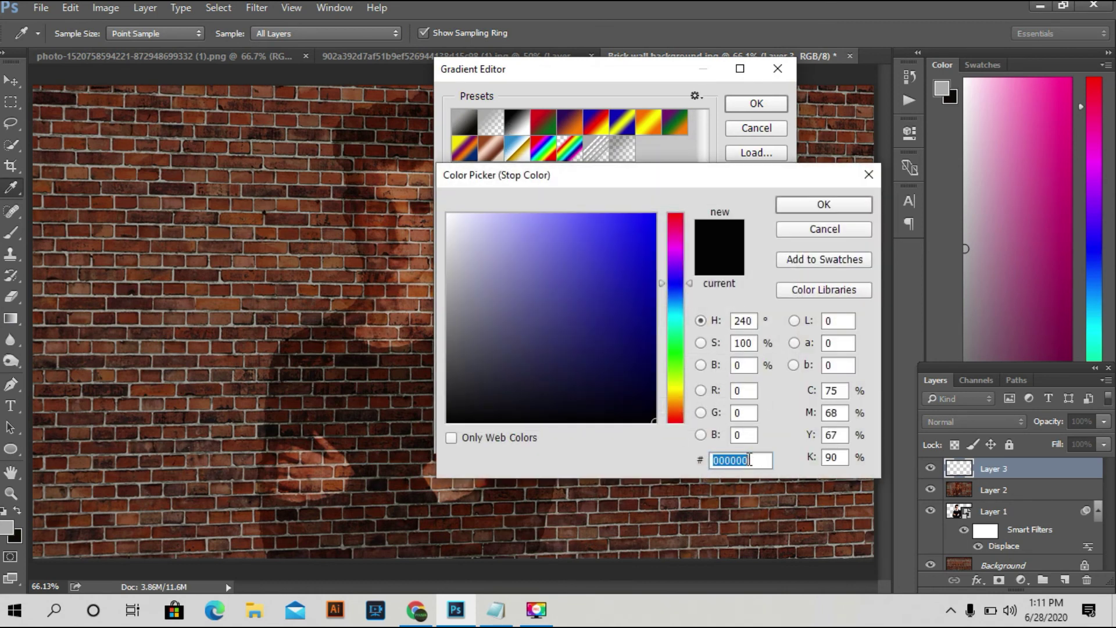
{"action": "type", "text": "808080"}
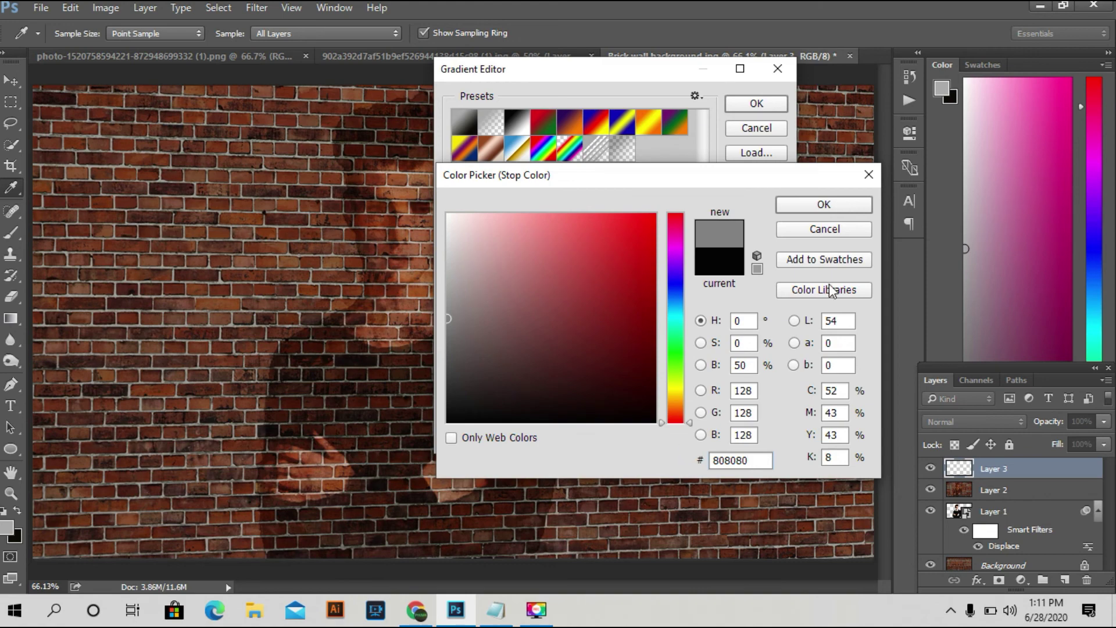
{"action": "left_click", "coordinate": [837, 205]}
{"action": "left_click", "coordinate": [750, 104]}
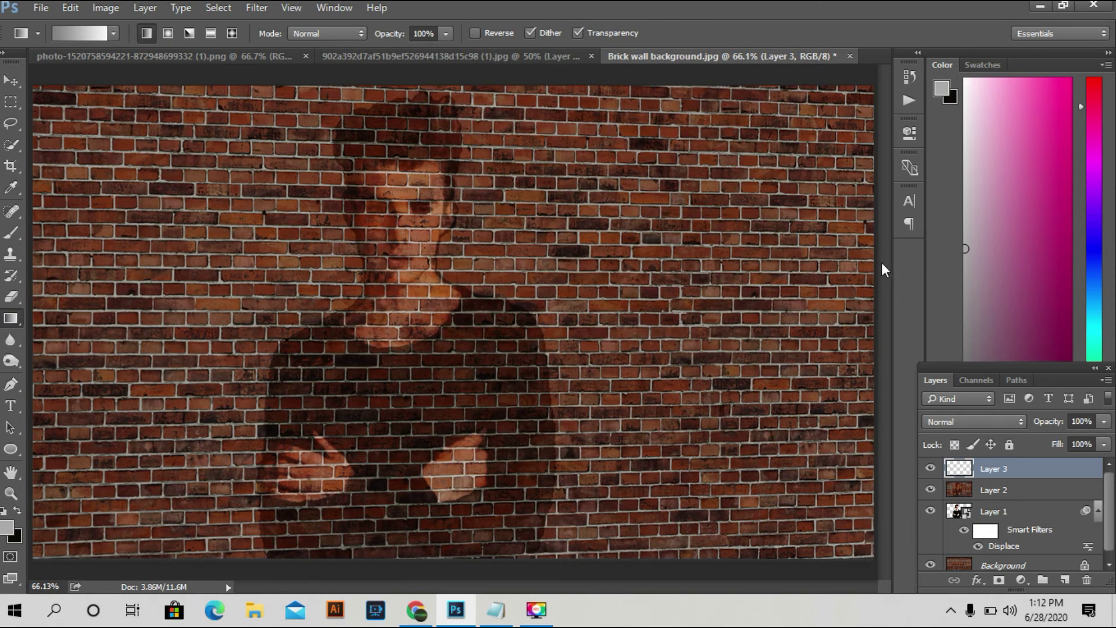
{"action": "left_click_drag", "start_coordinate": [872, 237], "coordinate": [399, 230]}
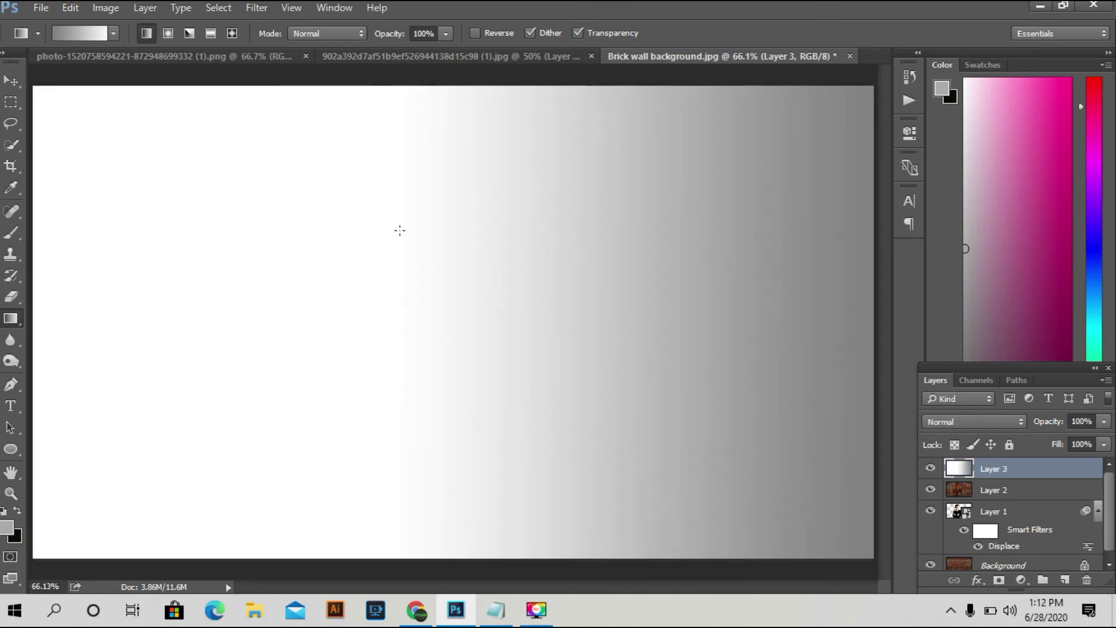
Set the gradient layer's blend mode to Linear Burn and its opacity to 40%.
{"action": "left_click", "coordinate": [989, 419]}
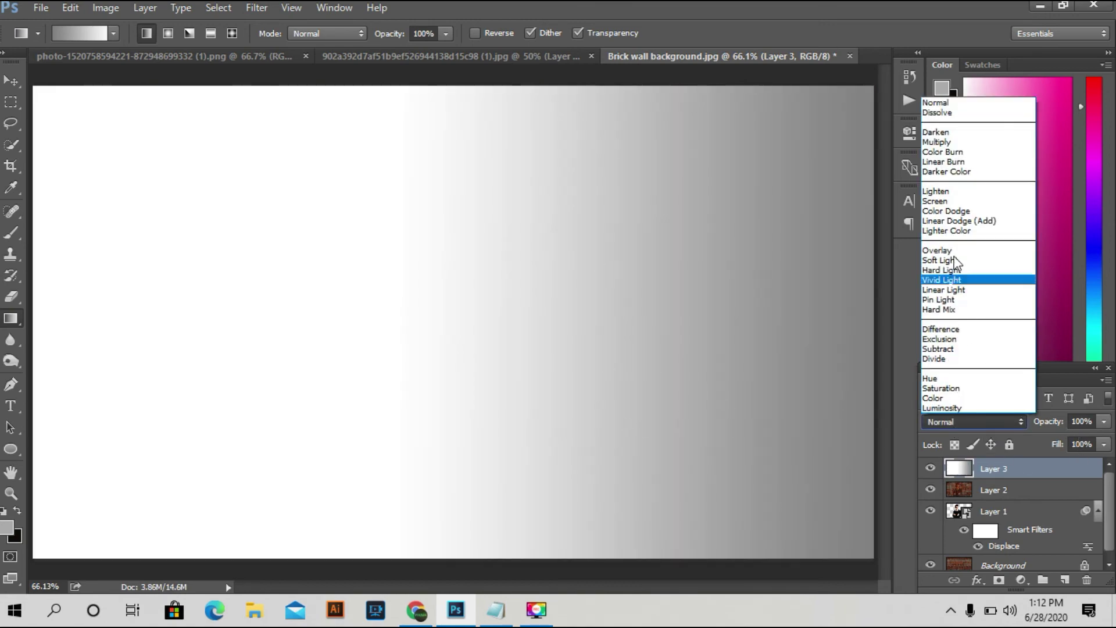
{"action": "left_click", "coordinate": [944, 160]}
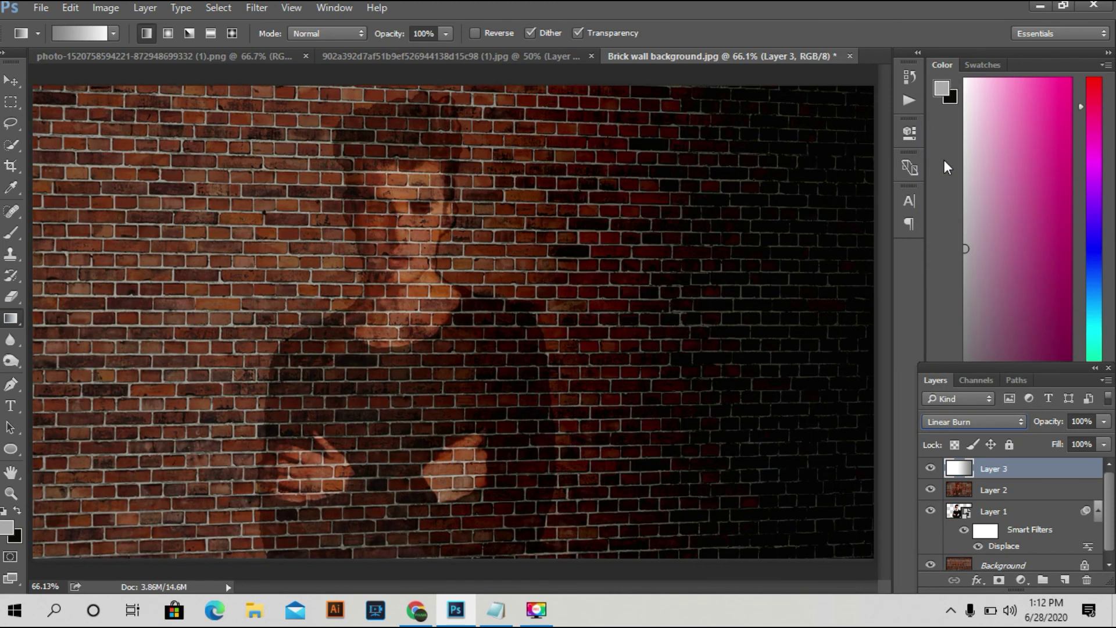
{"action": "left_click", "coordinate": [1091, 420]}
{"action": "type", "text": "40"}
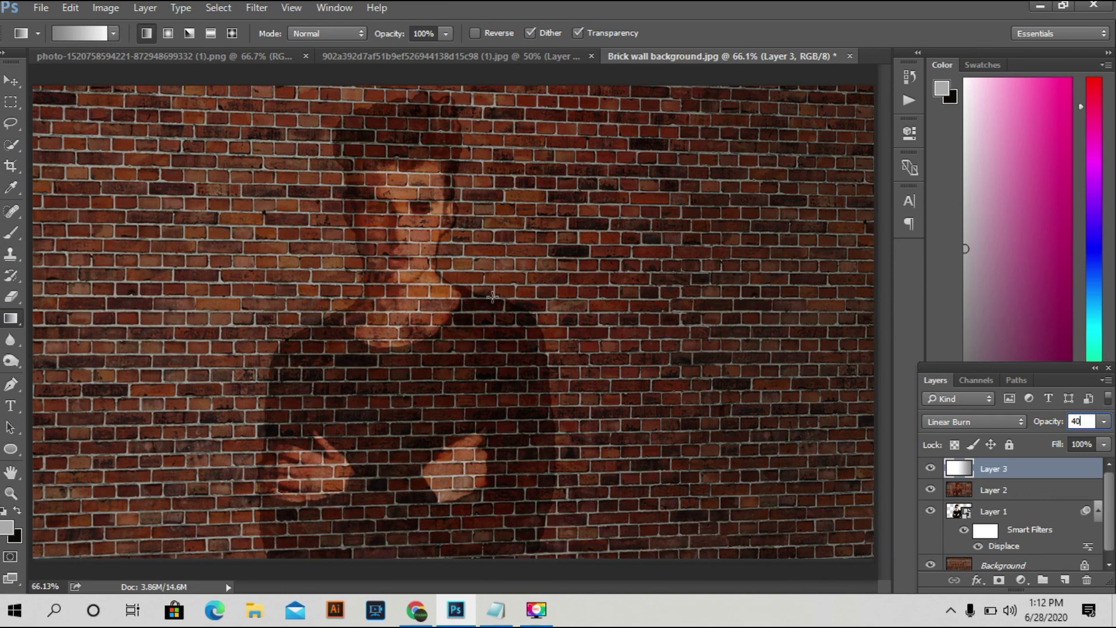
{"action": "key", "text": "ctrl+minus"}
{"action": "key", "text": "ctrl+minus"}
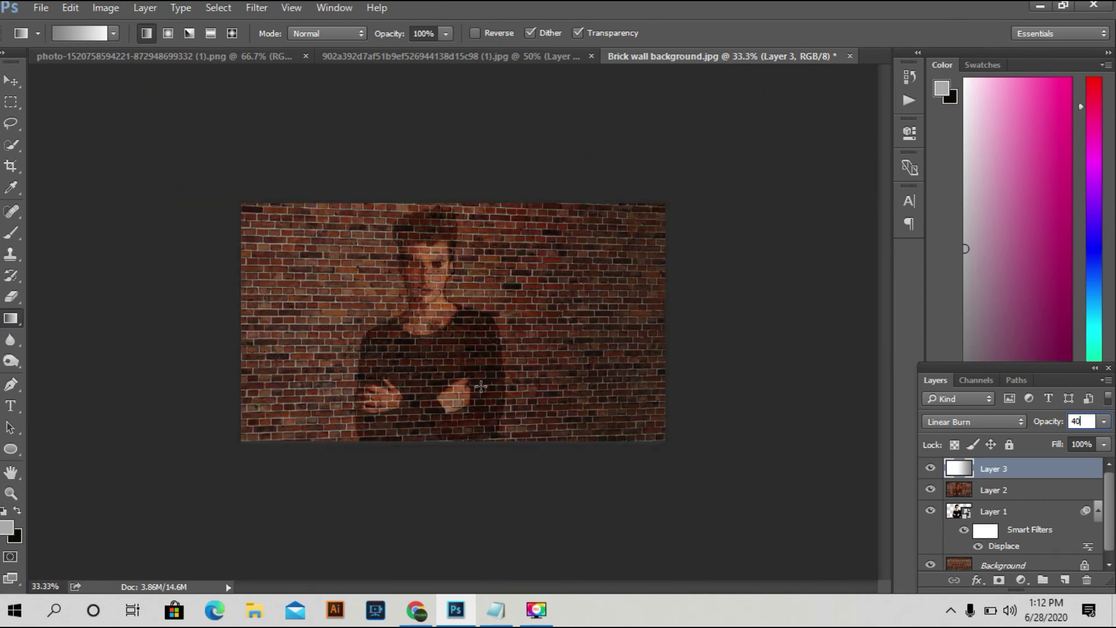
{"action": "left_click", "coordinate": [11, 81]}
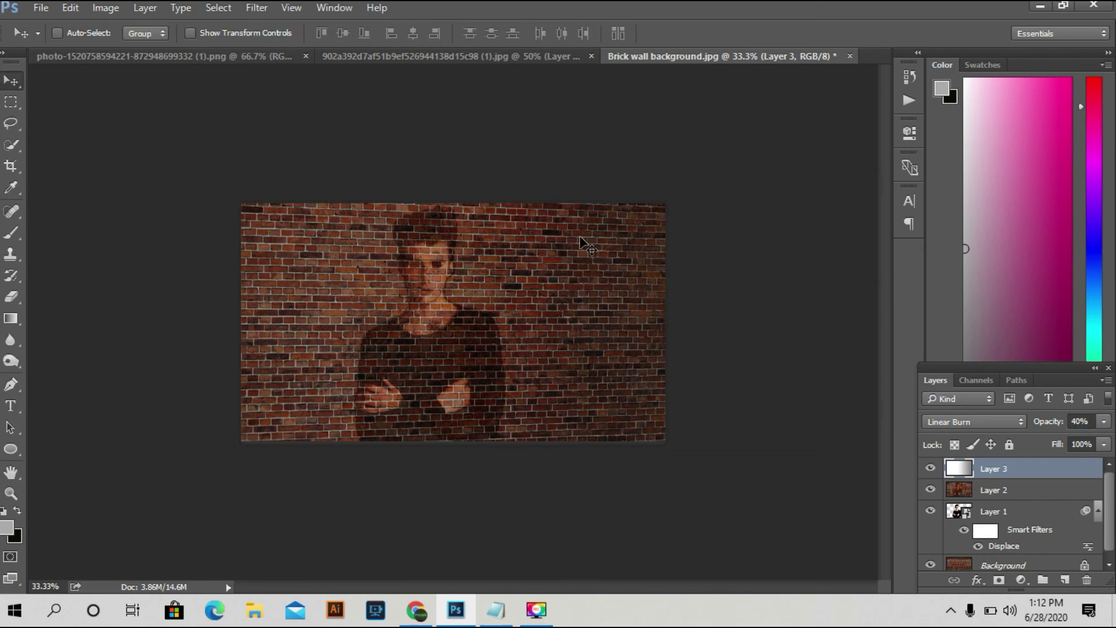